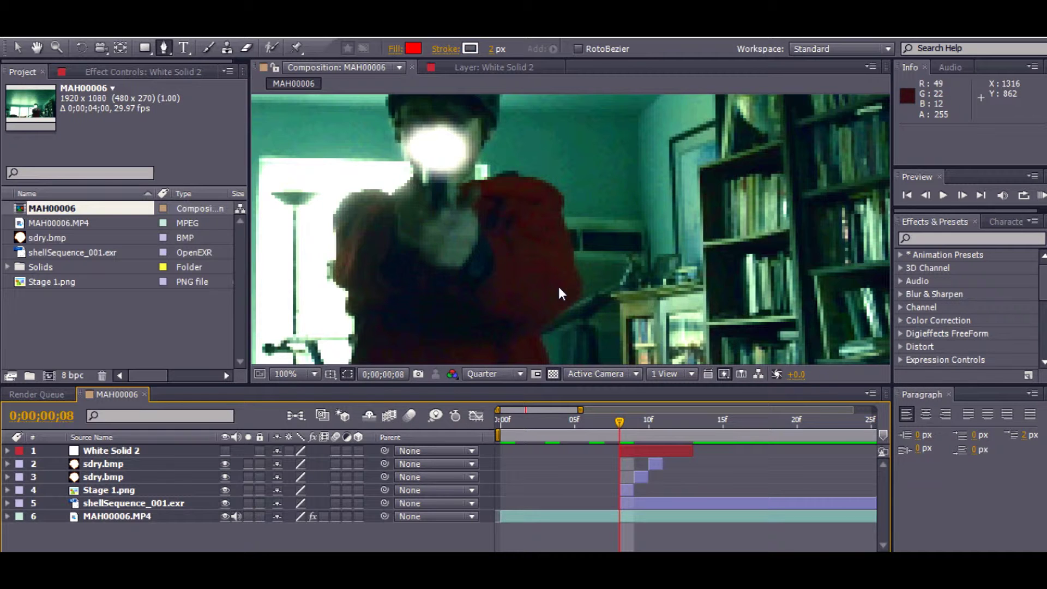
Step: Examine the shooter and muzzle flash in the composition at frame 8, close up and in the full frame
scroll(521, 132, "down", 1)
scroll(522, 163, "up", 4)
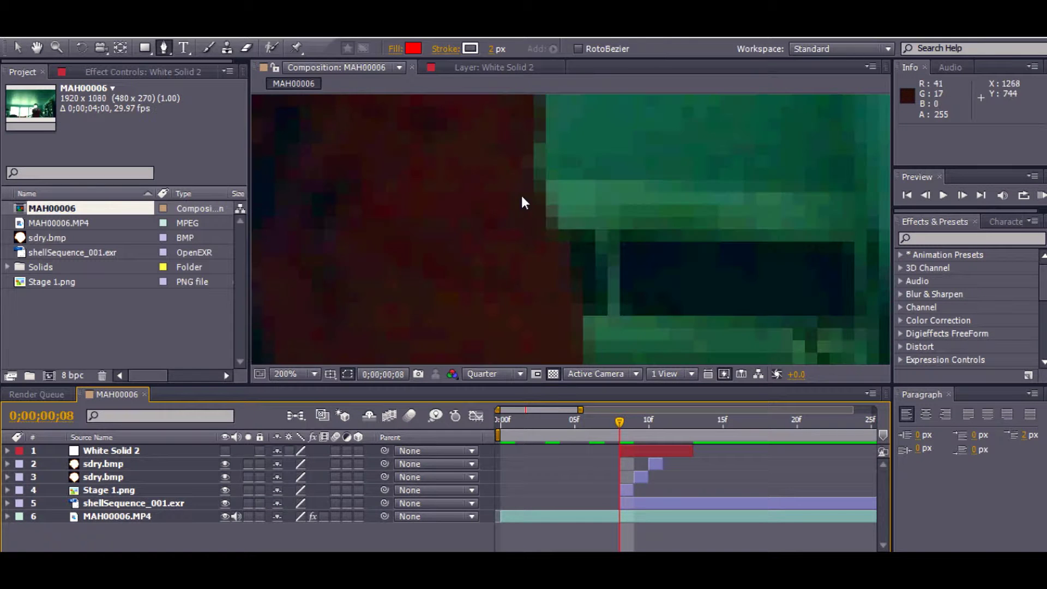
scroll(537, 224, "down", 5)
scroll(534, 222, "up", 3)
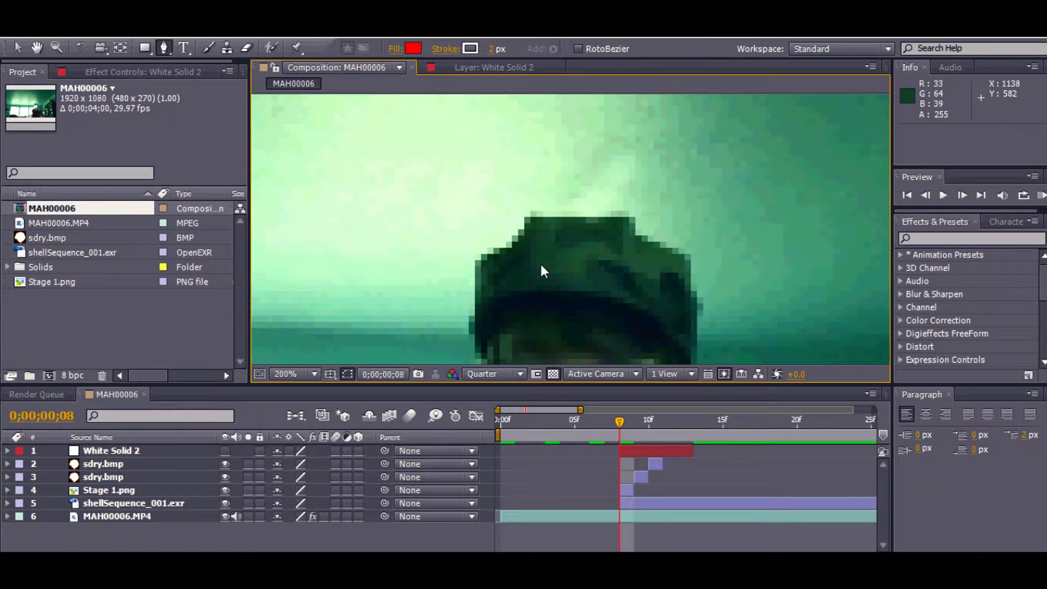
scroll(537, 133, "down", 1)
scroll(628, 195, "down", 2)
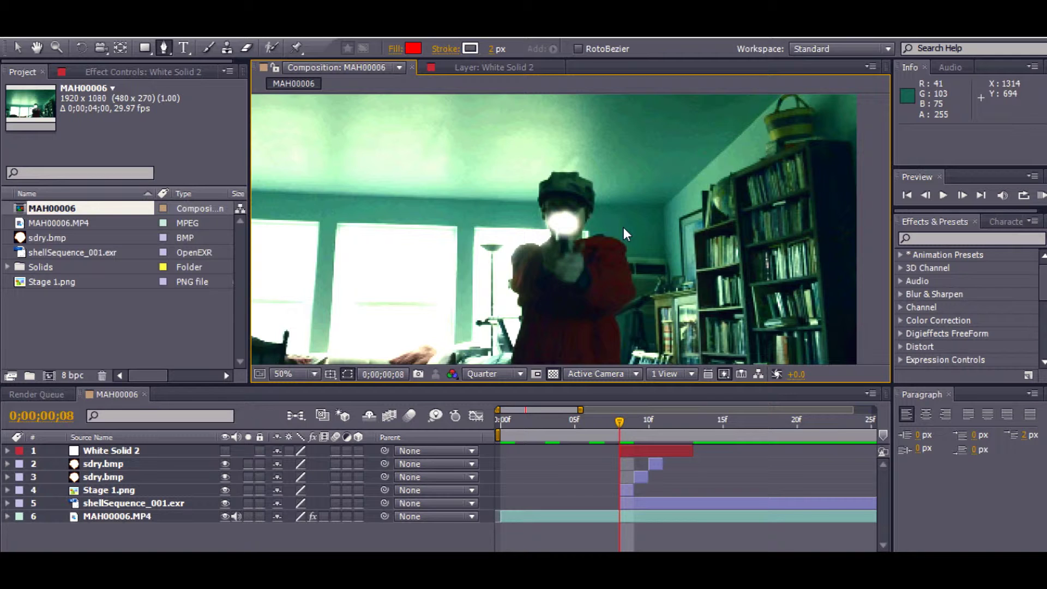
scroll(626, 259, "down", 1)
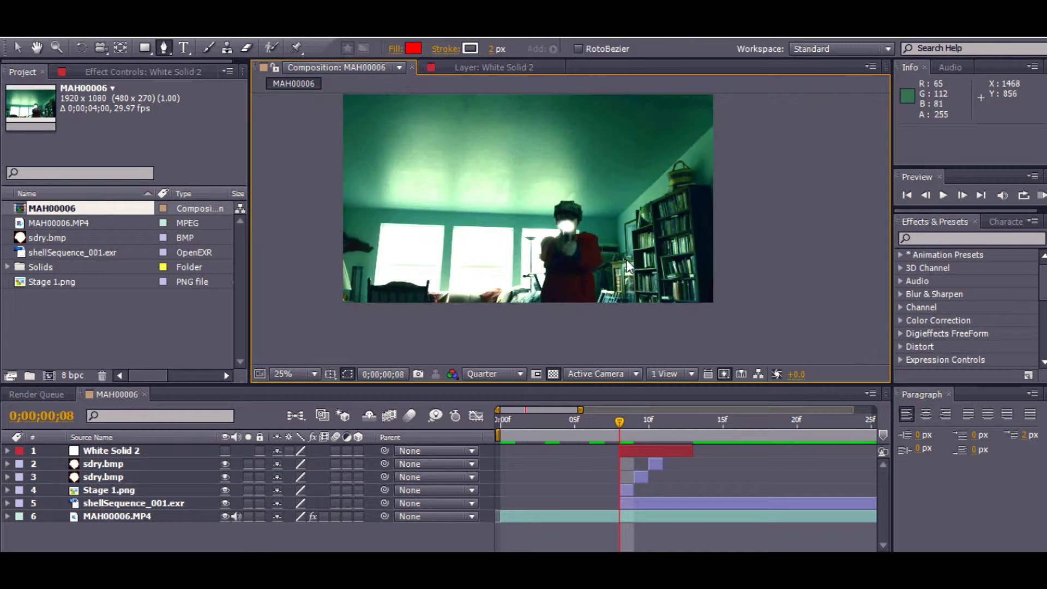
scroll(626, 259, "up", 3)
scroll(625, 263, "down", 2)
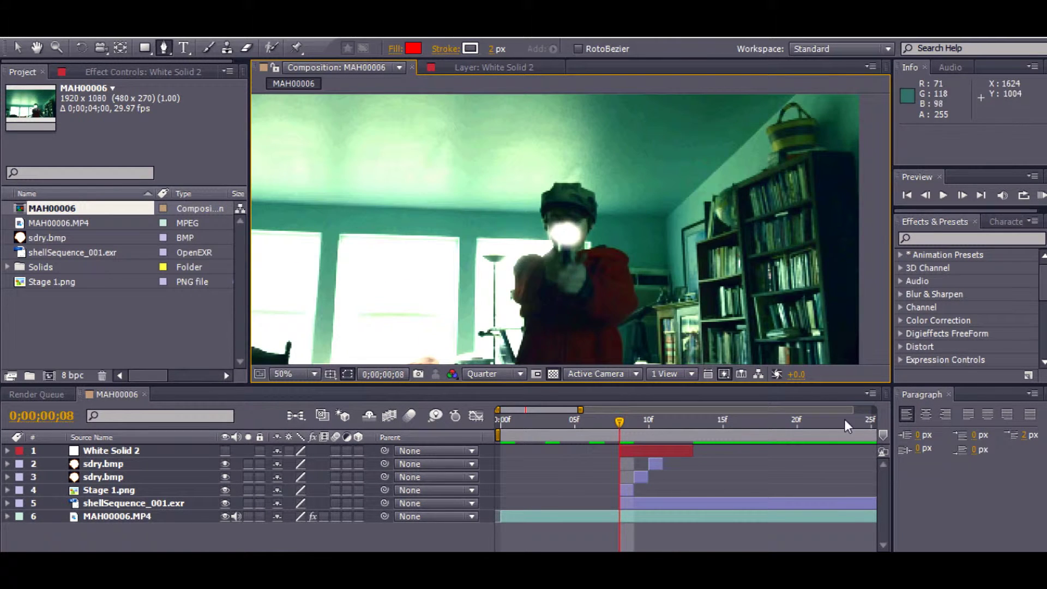
mouse_move(619, 422)
left_mouse_down()
mouse_move(637, 427)
mouse_move(648, 413)
mouse_move(610, 411)
mouse_move(620, 421)
left_mouse_up()
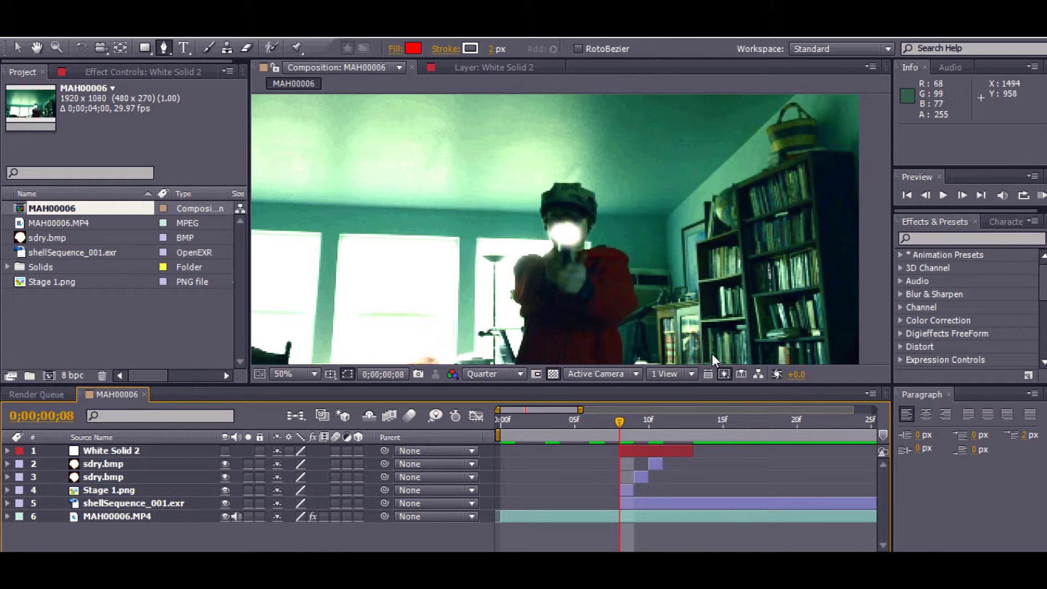
Step: Make the White Solid 2 layer visible and activate the Pen tool
left_click(225, 450)
scroll(617, 244, "up", 2)
scroll(617, 244, "down", 2)
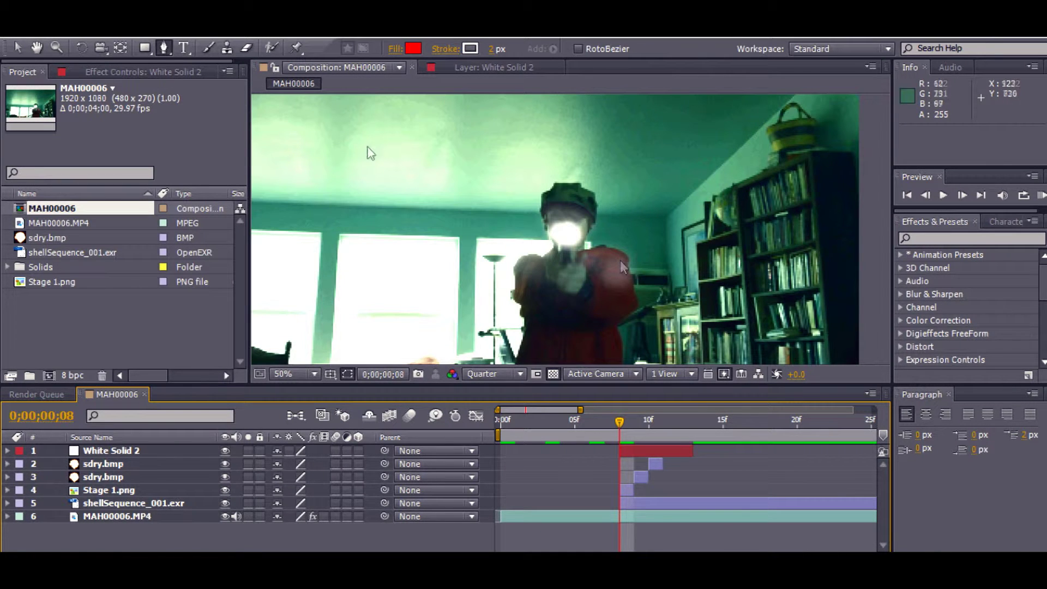
mouse_move(145, 53)
left_mouse_down()
mouse_move(210, 88)
mouse_move(147, 41)
mouse_move(160, 44)
left_mouse_up()
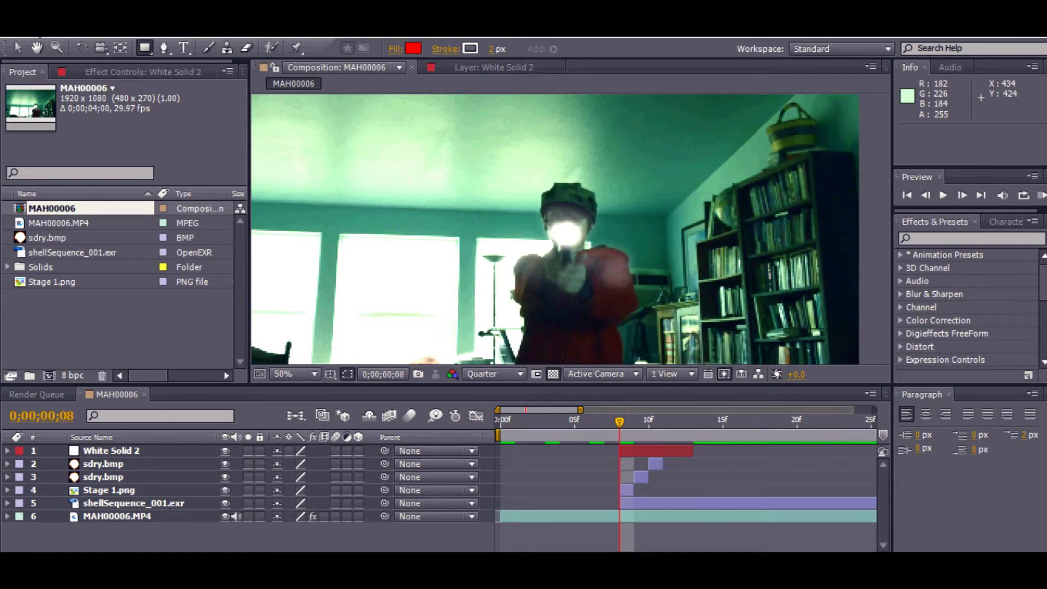
left_click(164, 47)
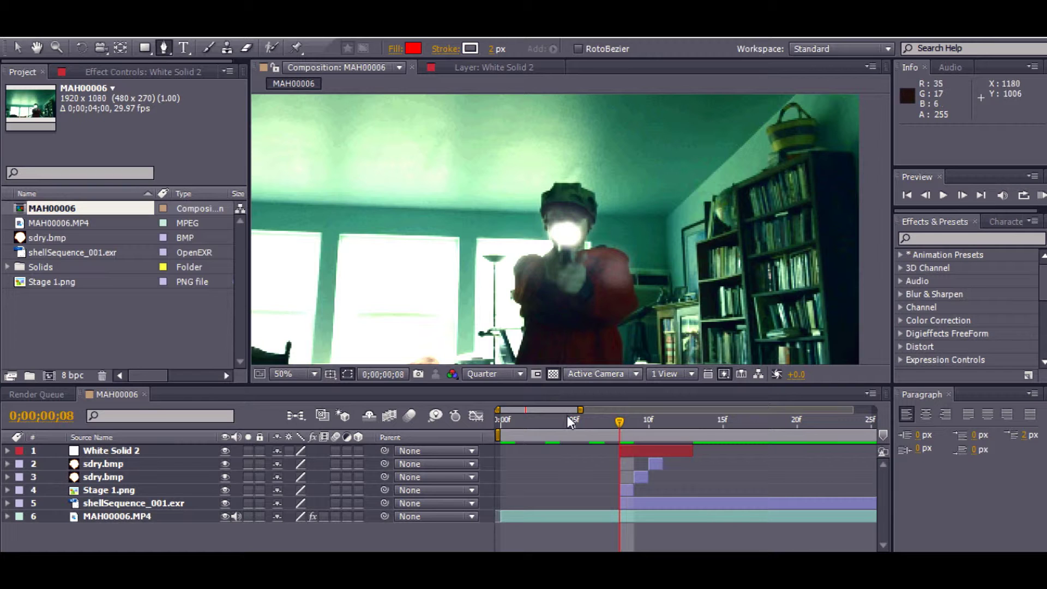
Step: Inspect the mask list of White Solid 2 and Mask 1's feather setting, and collapse the layer's properties again
left_click(7, 451)
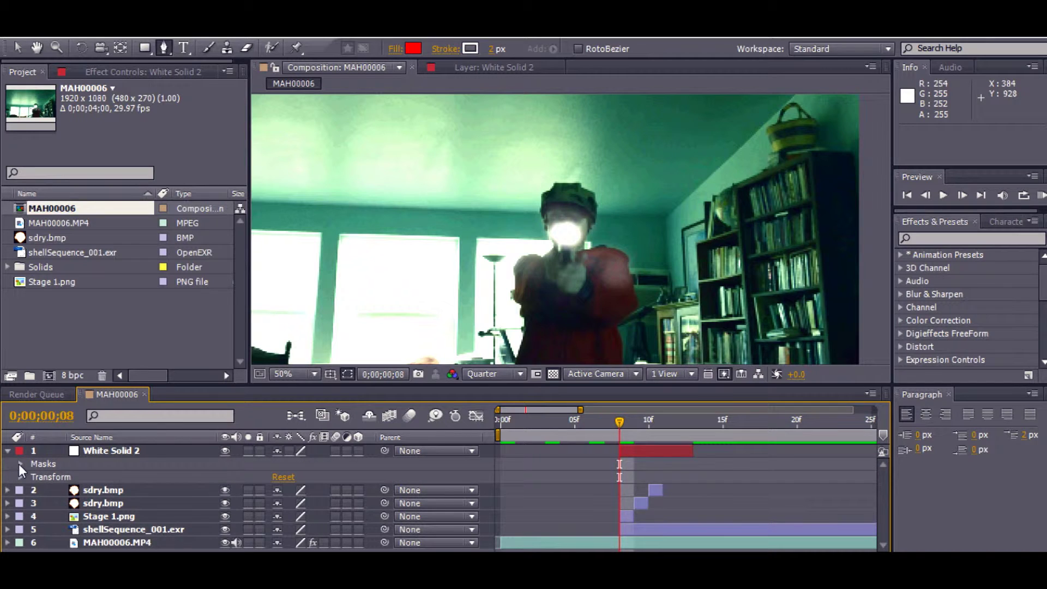
left_click(20, 463)
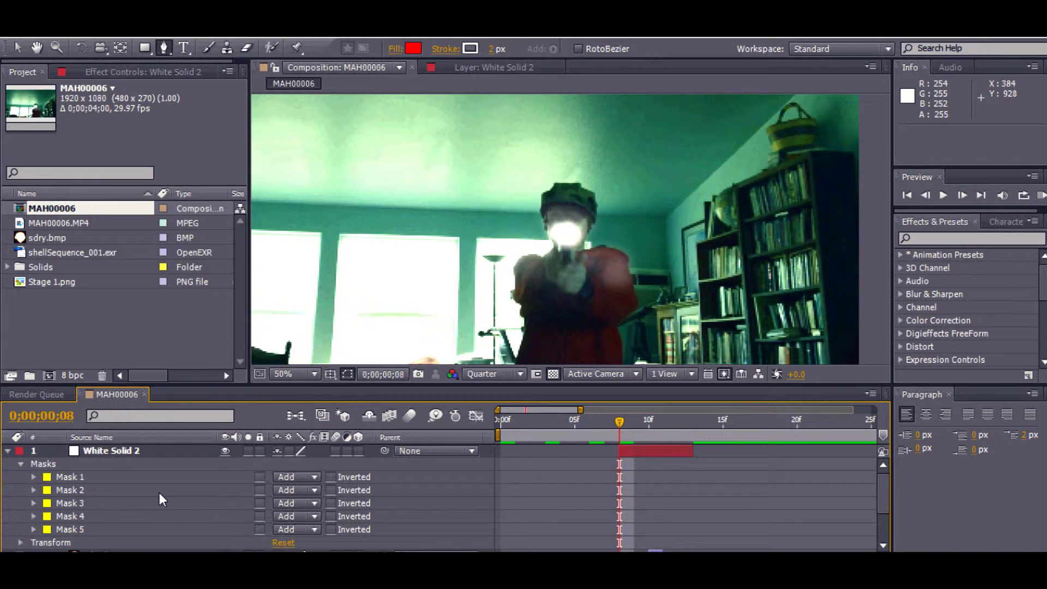
left_click(33, 477)
left_click_drag(325, 499, 280, 507)
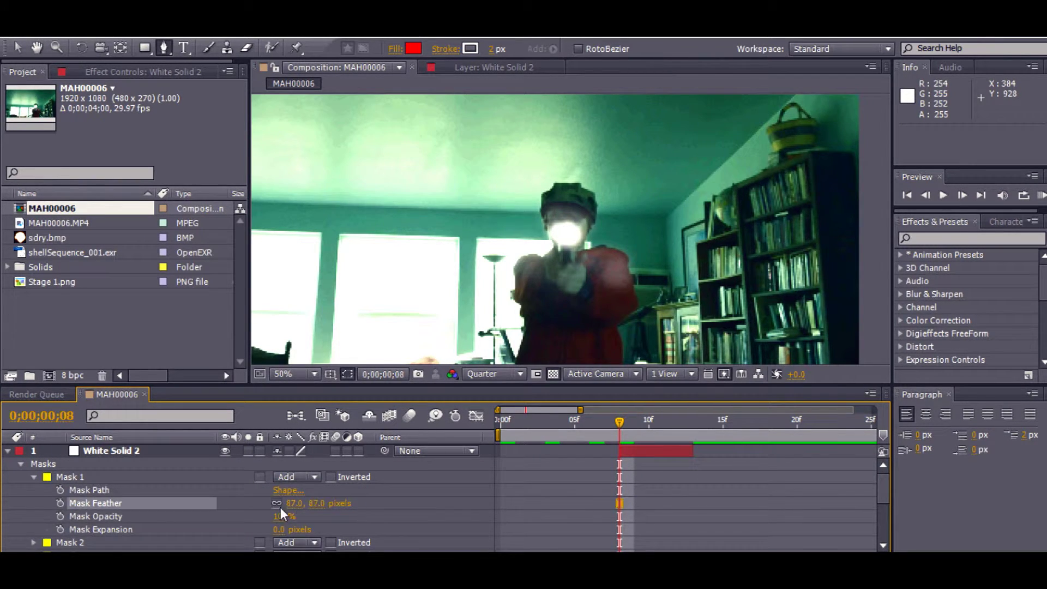
left_click(17, 48)
double_click(725, 241)
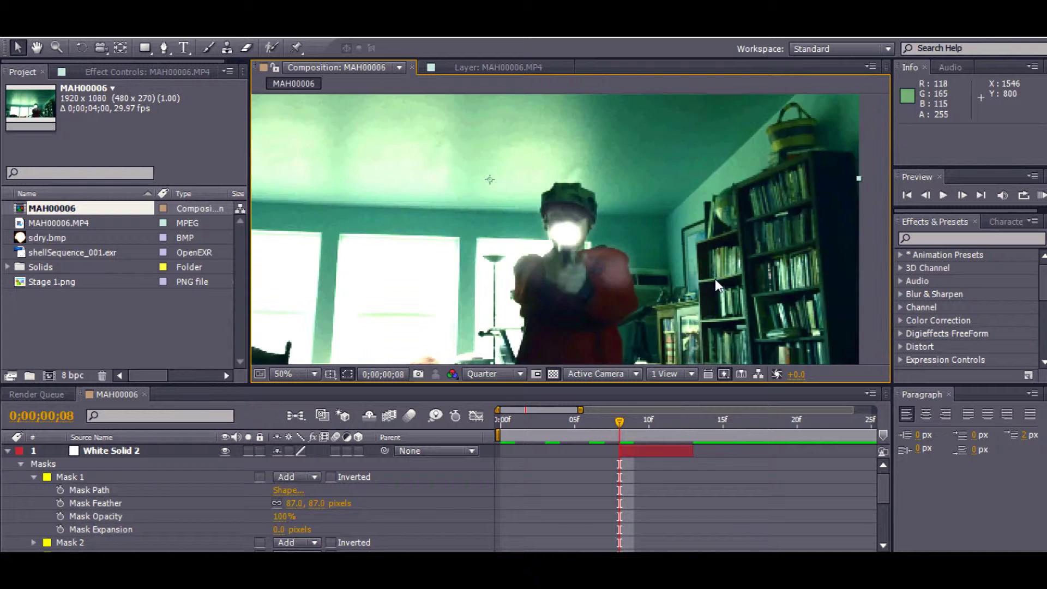
key("comma")
left_click(9, 452)
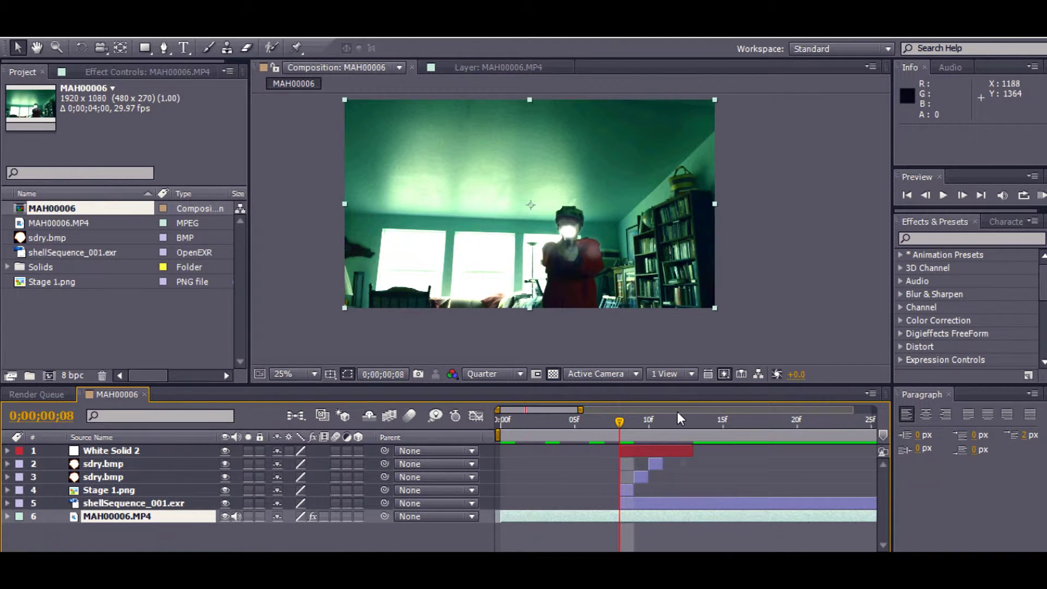
left_click(659, 450)
left_click_drag(485, 133, 587, 240)
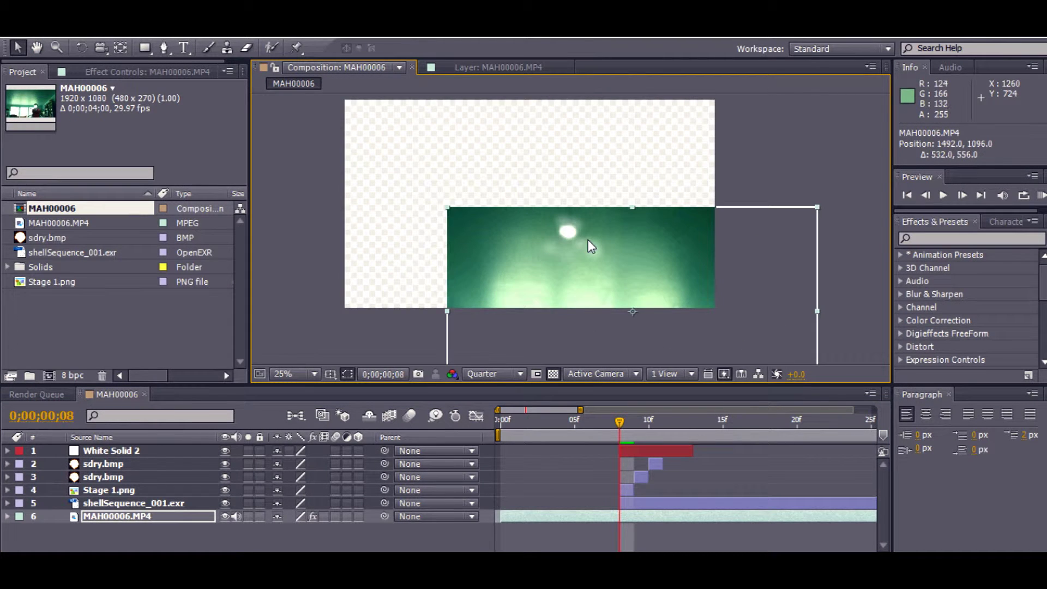
key("ctrl+z")
Step: Delete all existing masks from the White Solid 2 layer
scroll(588, 240, "up", 1)
left_click(562, 240)
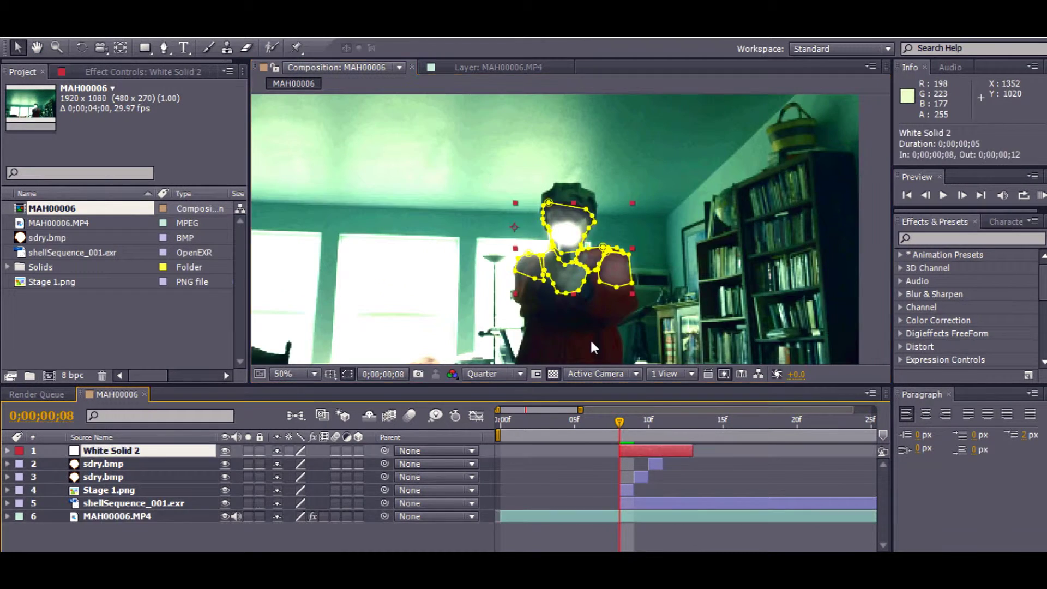
left_click_drag(530, 191, 758, 368)
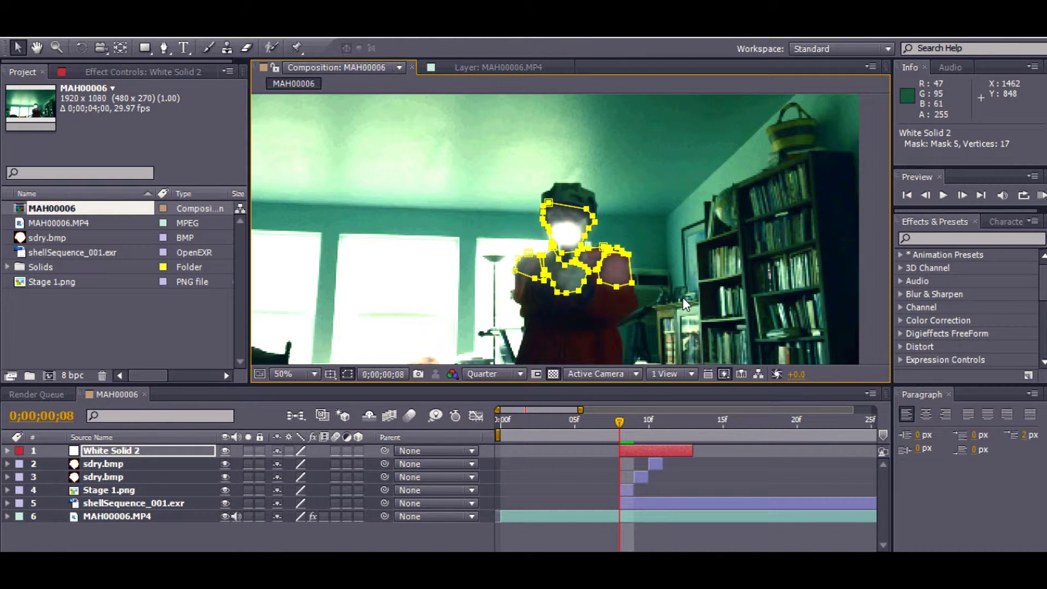
left_click(547, 274)
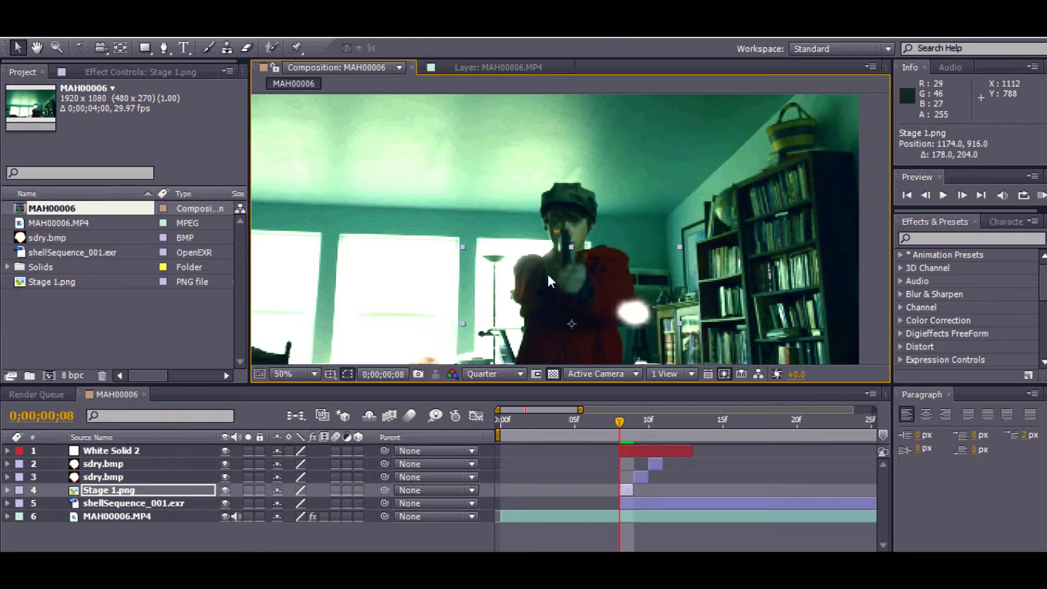
left_click(669, 450)
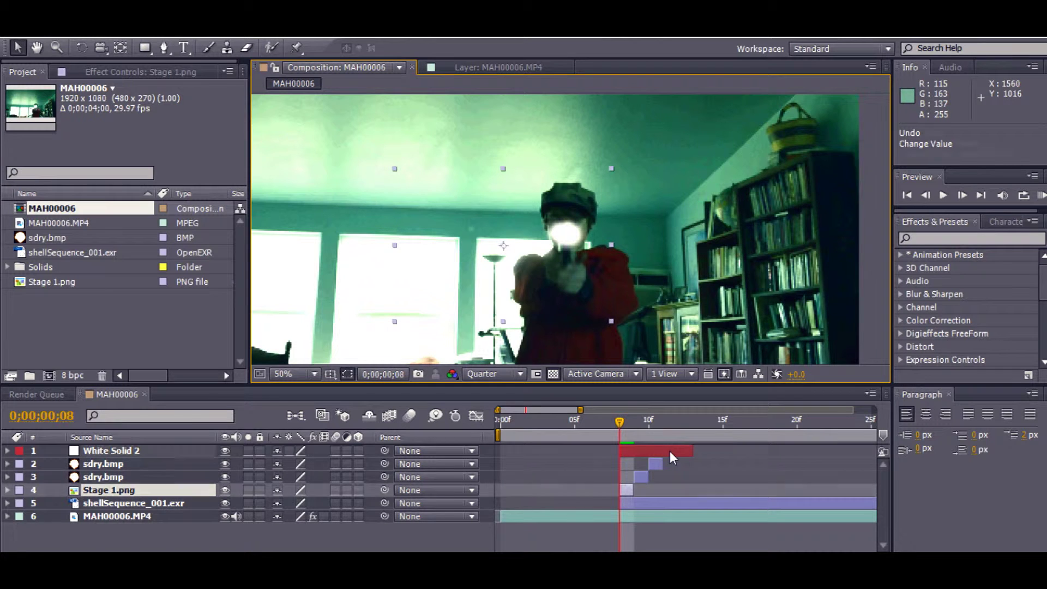
left_click(556, 284)
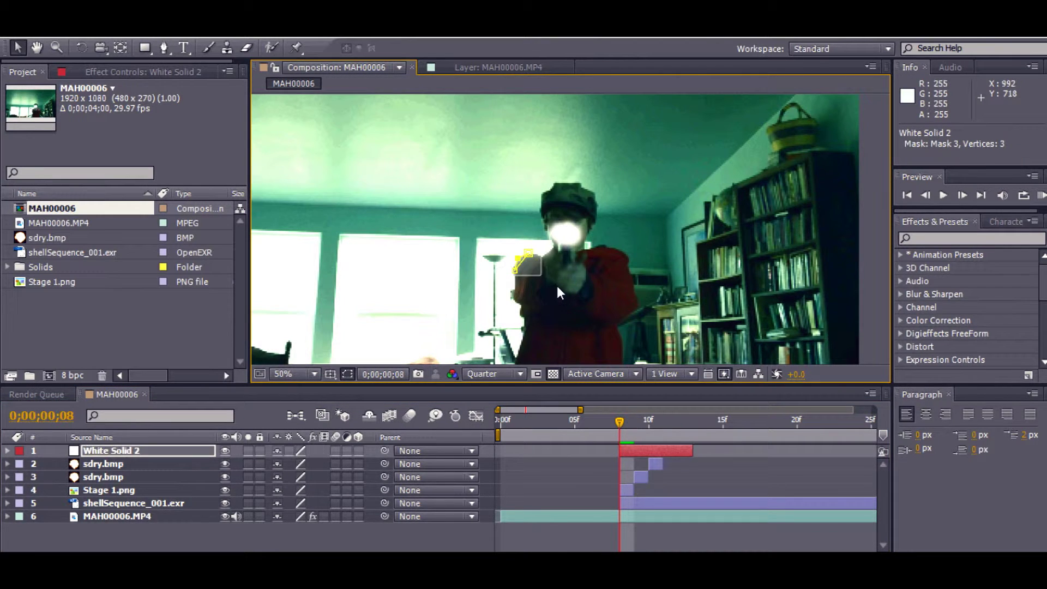
key("Delete")
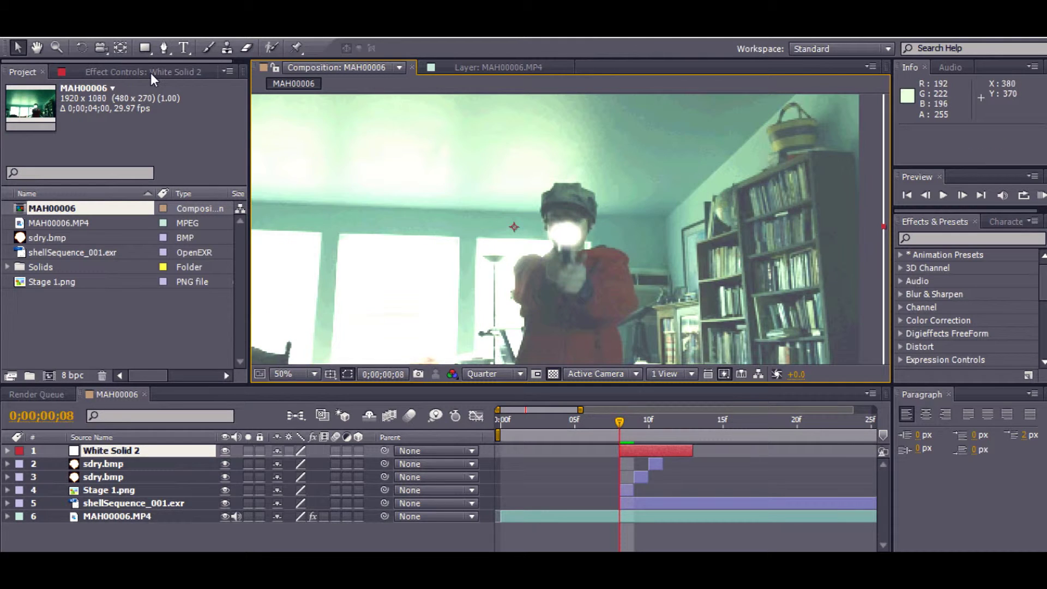
Step: Move the White Solid 2 layer to position 960, 544 so it covers the whole frame
left_click(163, 48)
scroll(407, 136, "down", 5)
scroll(407, 135, "up", 3)
left_click(18, 47)
left_click_drag(591, 254, 590, 219)
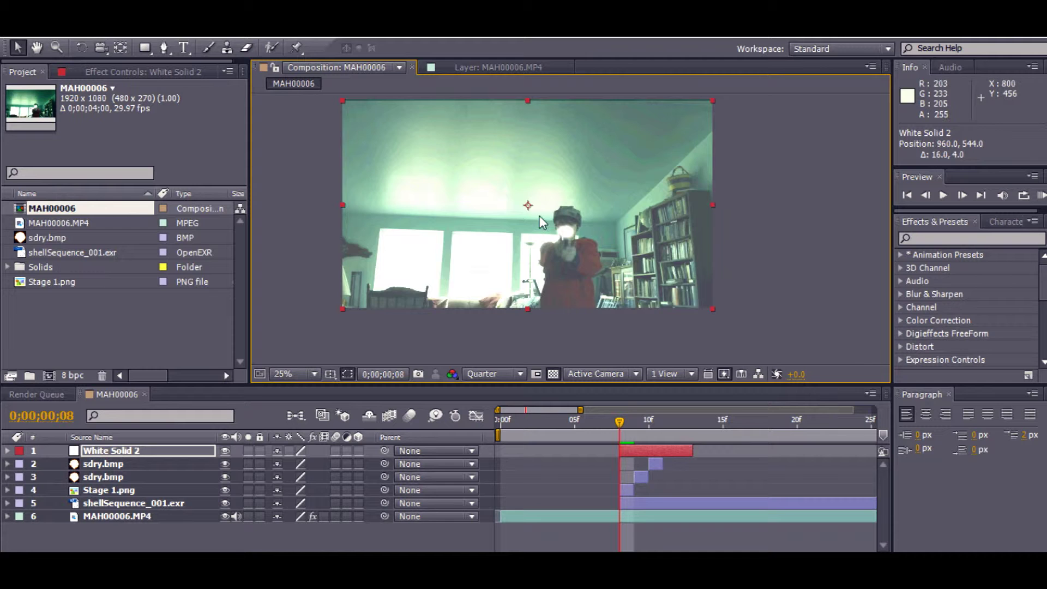
key("period")
scroll(487, 197, "up", 3)
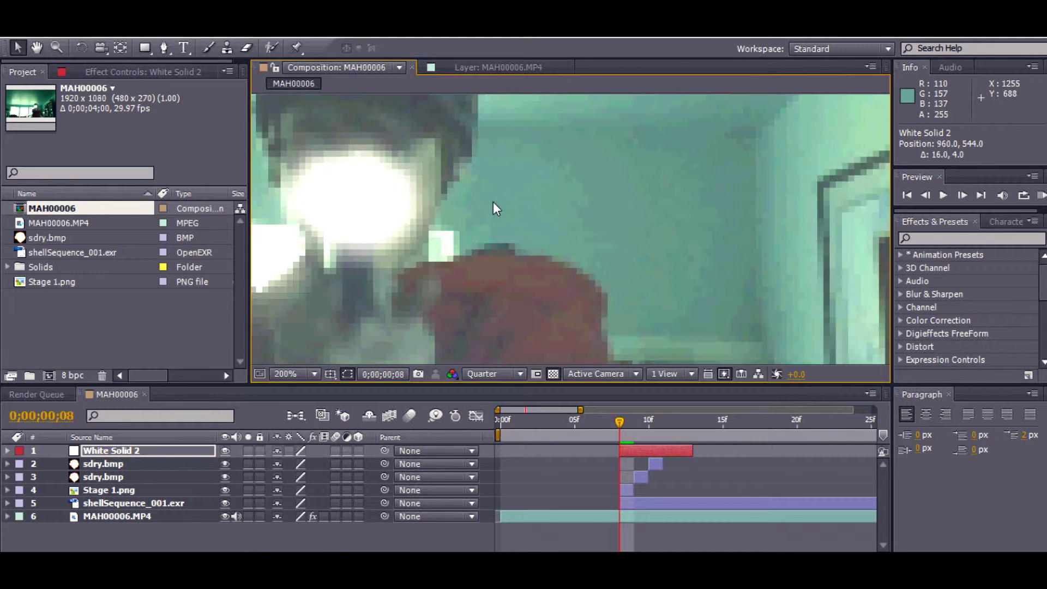
scroll(535, 243, "down", 2)
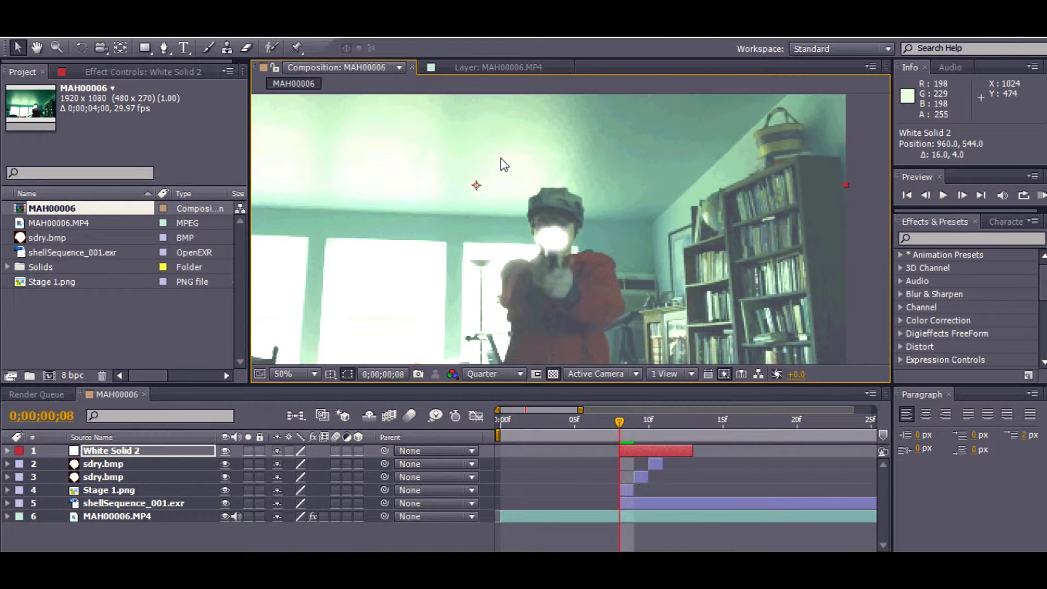
Step: Start a Pen mask on White Solid 2, tracing the top and outer edge of the red shoulder beside the bookshelf
left_click(164, 48)
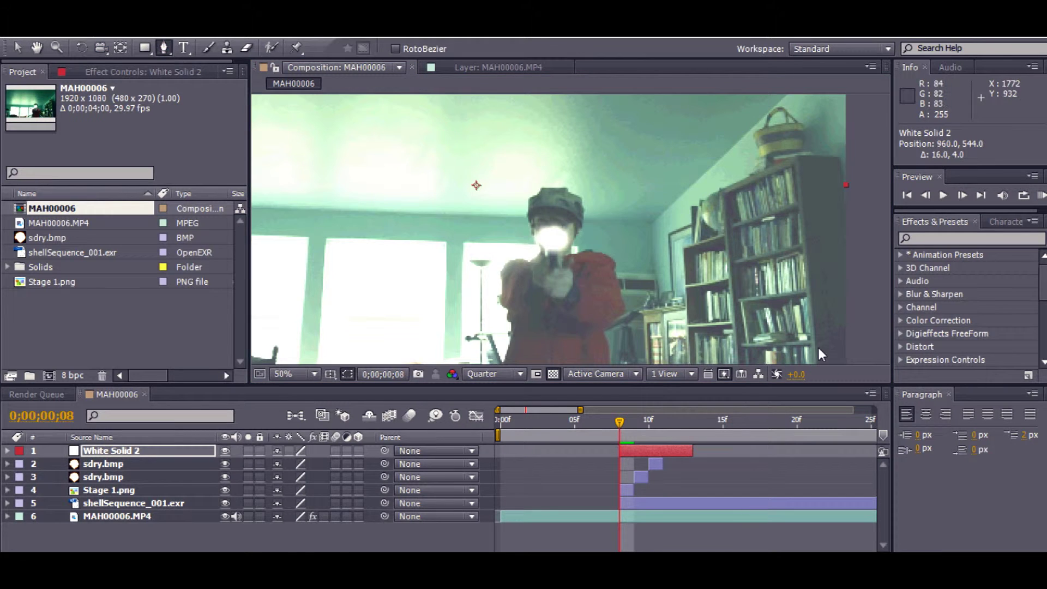
scroll(766, 334, "up", 5)
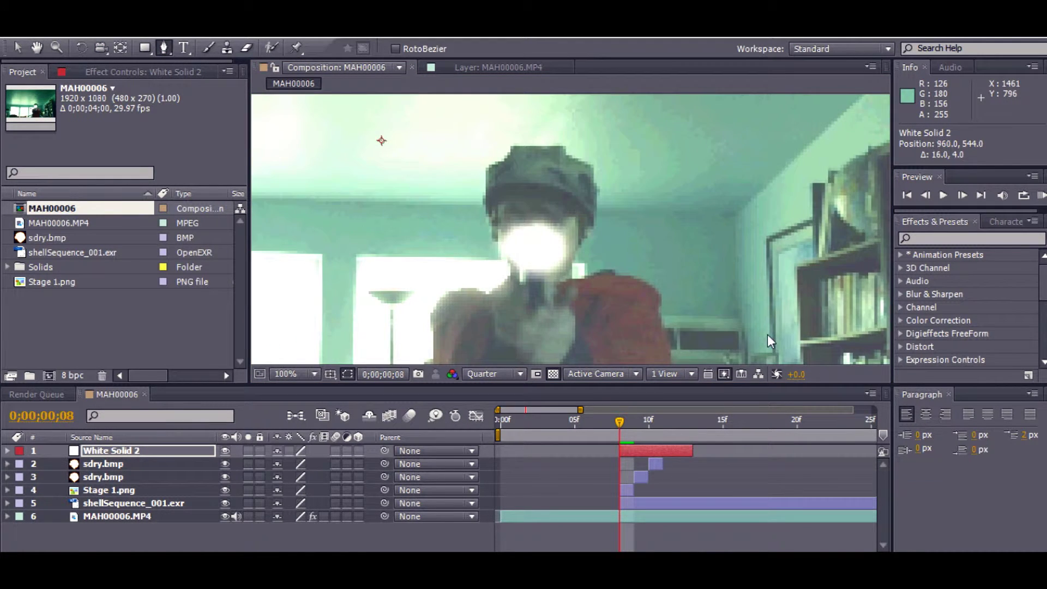
scroll(557, 209, "up", 3)
left_click(448, 197)
left_click(487, 188)
left_click(561, 187)
left_click(661, 209)
left_click(726, 263)
left_click(745, 309)
left_click_drag(747, 314, 741, 125)
left_click(741, 192)
left_click(729, 220)
left_click_drag(739, 240, 734, 258)
left_click_drag(724, 336, 717, 135)
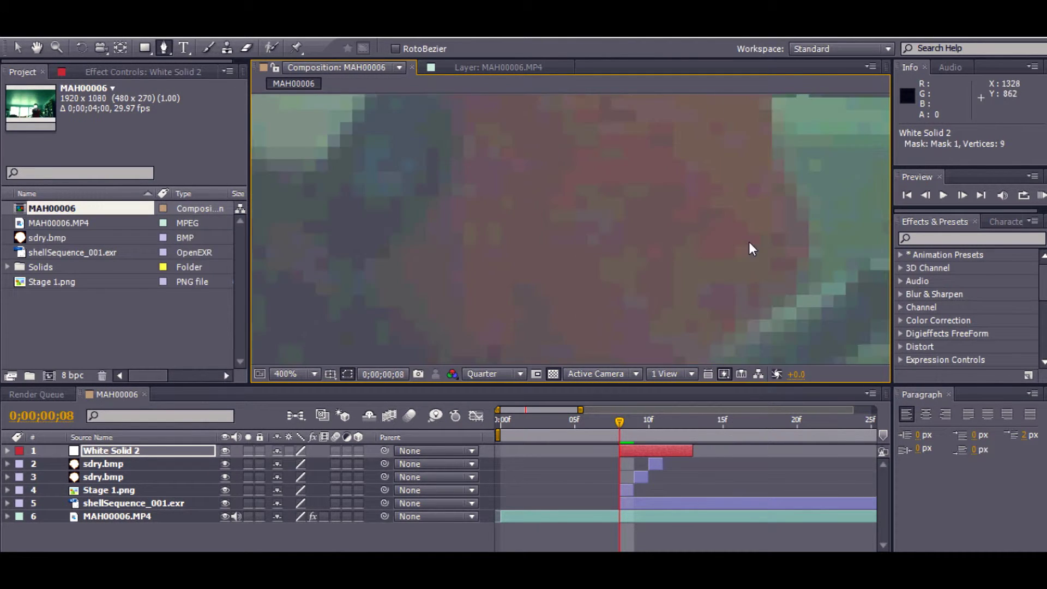
scroll(748, 241, "down", 2)
left_click(619, 196)
left_click(625, 225)
left_click_drag(629, 234, 618, 246)
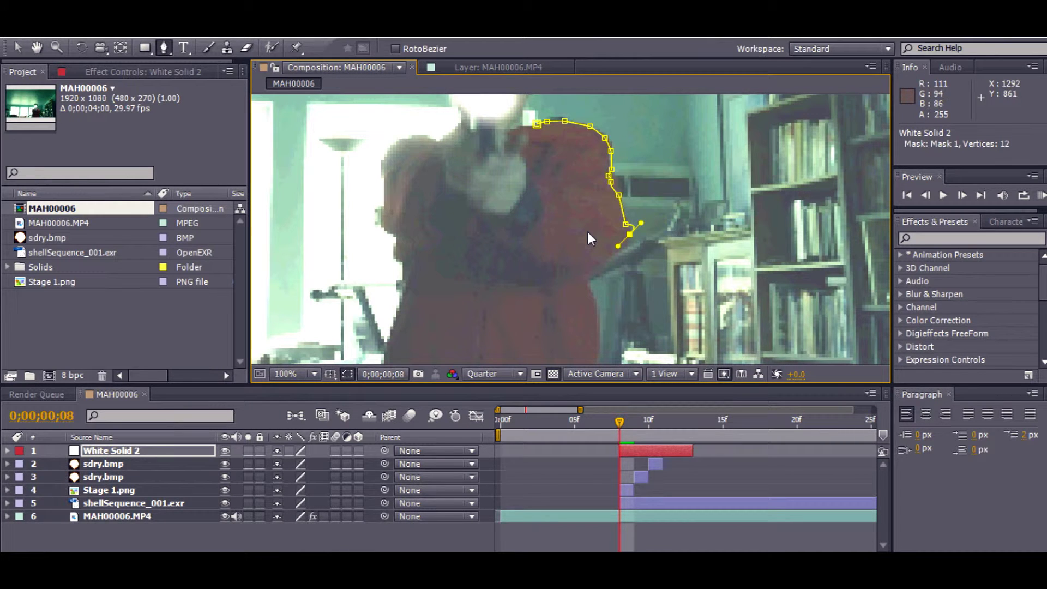
key("ctrl+z")
key("ctrl+z")
key("ctrl+z")
Step: Continue the mask path from the red shoulder across the upper arm and below the hands toward the opposite shoulder
left_click(598, 189)
double_click(565, 196)
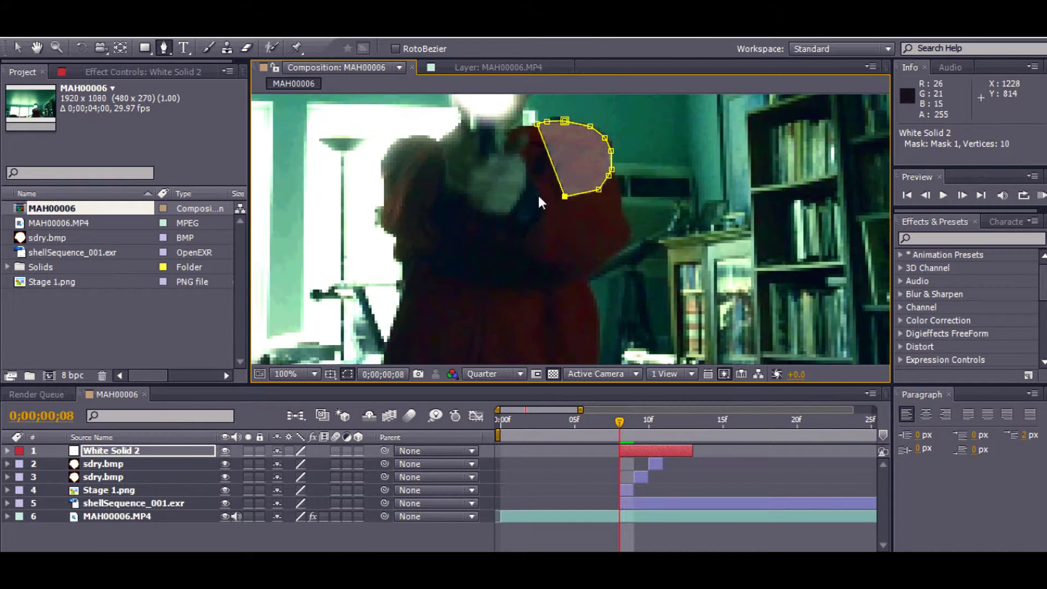
key("ctrl+z")
left_click(535, 193)
left_click(515, 200)
left_click(493, 186)
left_click(460, 175)
left_click(443, 162)
Step: Trace the mask path around the shoulder on the window side and up to the neck
left_click_drag(443, 162, 614, 282)
left_click(594, 289)
left_click(563, 292)
left_click(551, 281)
left_click(562, 262)
left_click(582, 254)
left_click(606, 254)
left_click(624, 249)
left_click(631, 238)
Step: Trace the mask path around the face beneath the cap brim and back down the neck toward the starting point
left_click(618, 208)
left_click(611, 196)
left_click(613, 172)
left_click(628, 162)
left_click(653, 158)
left_click(683, 161)
left_click(697, 176)
left_click(704, 186)
left_click(704, 197)
left_click(702, 218)
left_click(694, 232)
left_click(693, 245)
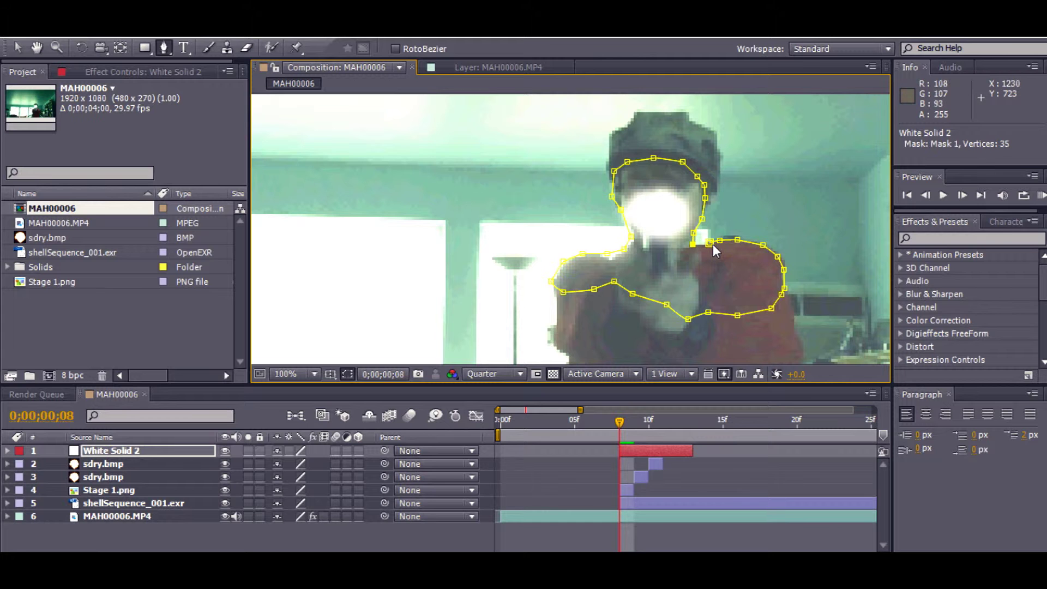
Step: Return to the Selection tool and clear the layer selection to review the masked highlights on the shooter
scroll(770, 315, "down", 2)
left_click(17, 48)
left_click(688, 238)
scroll(691, 253, "down", 1)
scroll(692, 253, "up", 1)
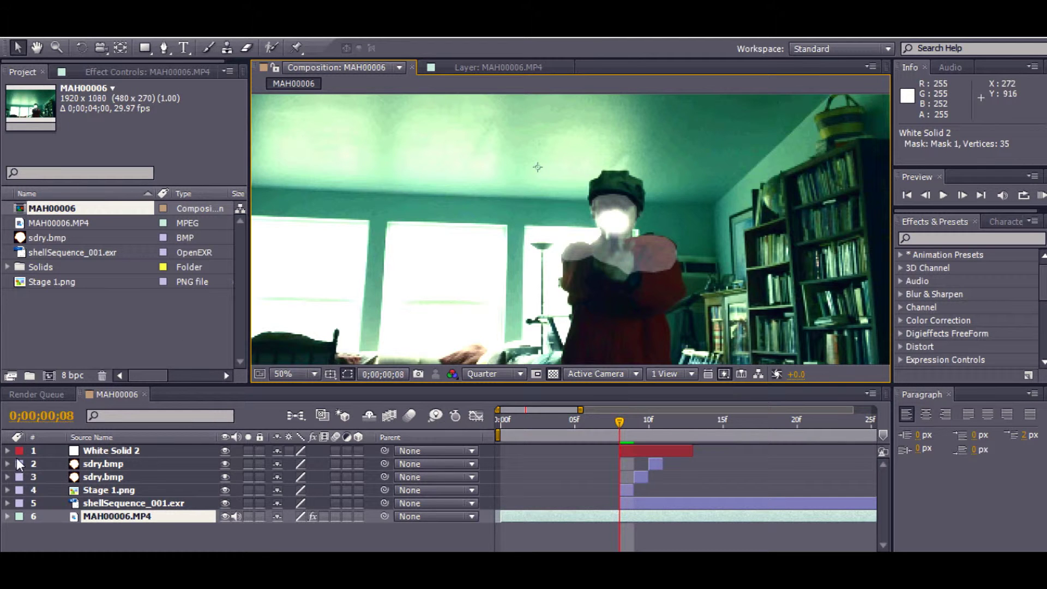
key("Return")
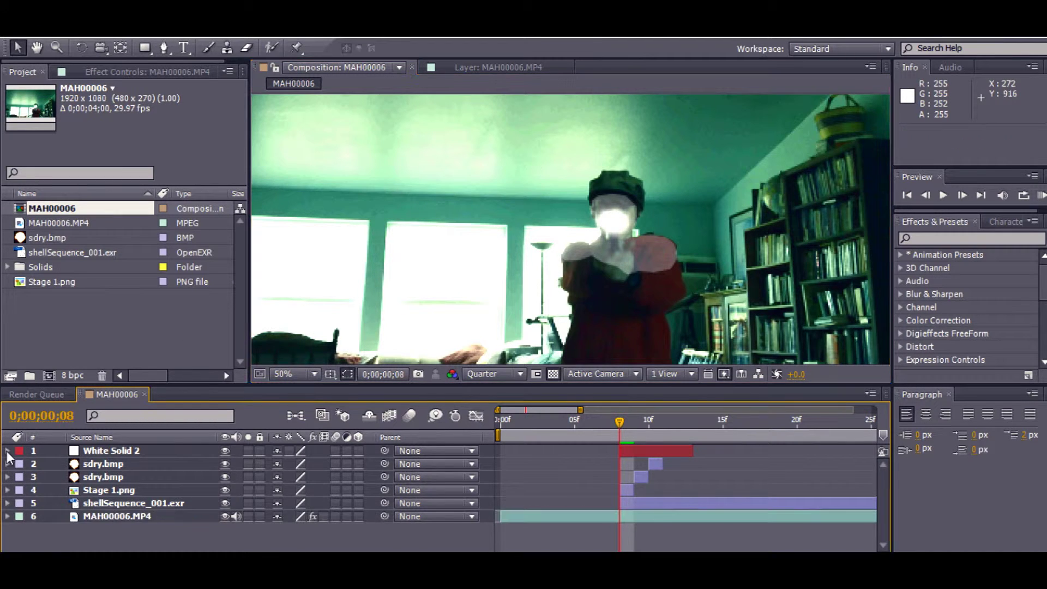
Step: Set the Mask Feather of Mask 1 on White Solid 2 to 36 pixels and return to the composition view
left_click(7, 451)
left_click(33, 476)
left_click(293, 502)
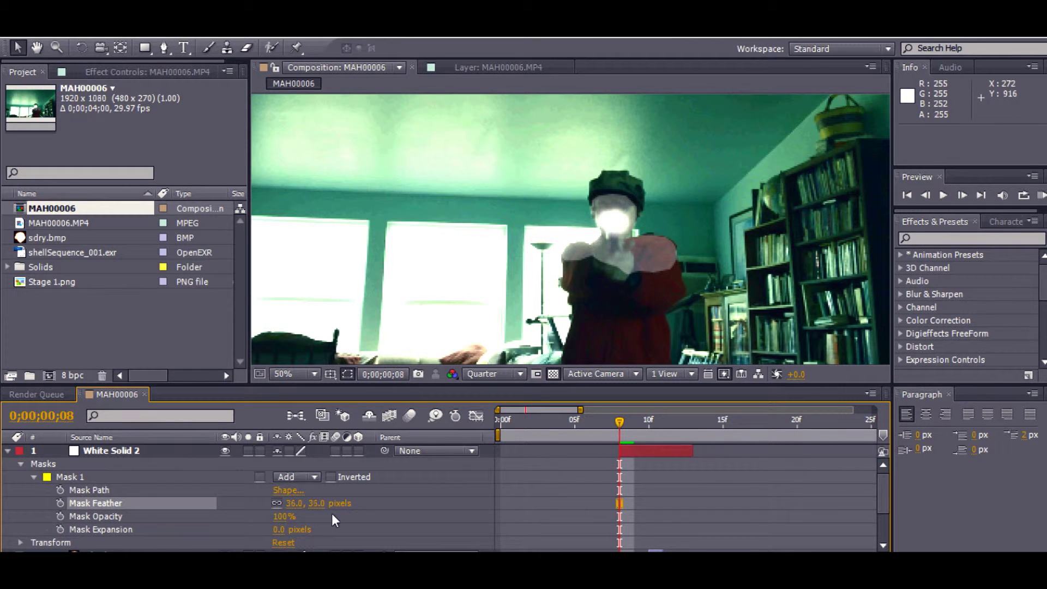
left_click_drag(332, 512, 371, 498)
double_click(728, 271)
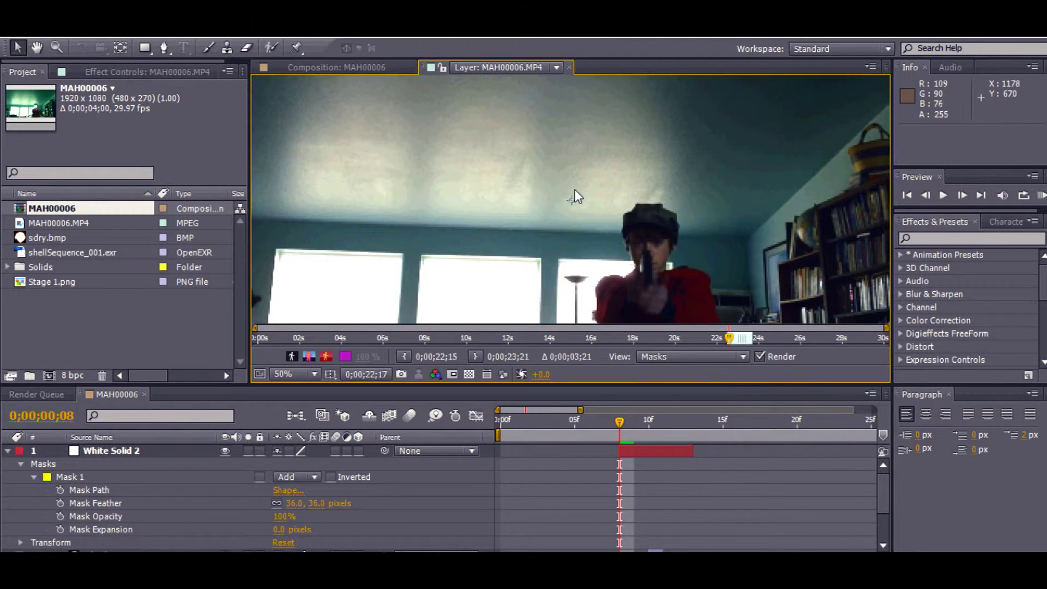
left_click(353, 70)
key("period")
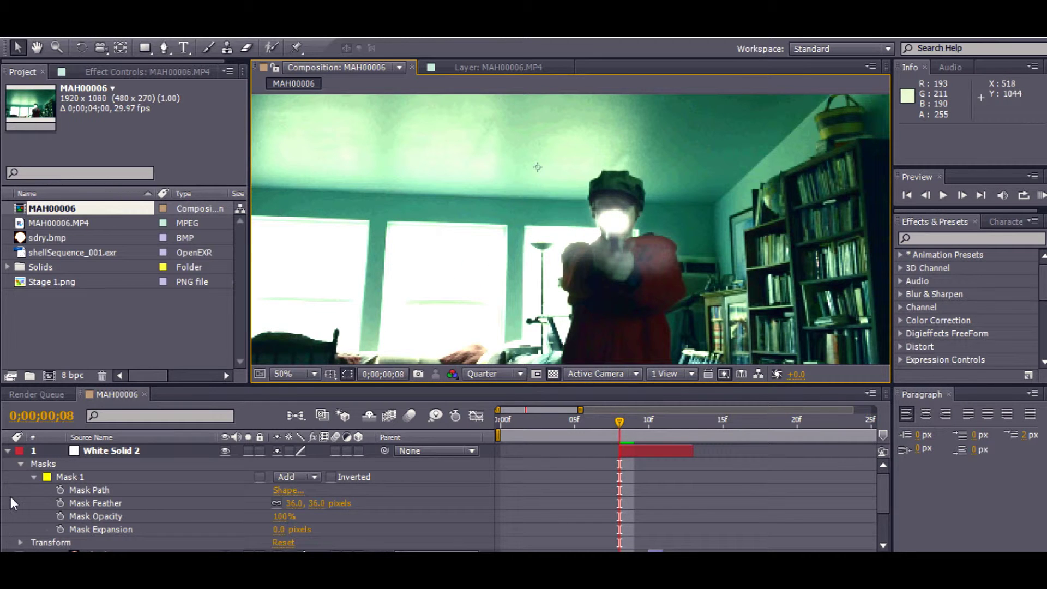
Step: Lower the Opacity of the White Solid 2 layer to 52% and clear the layer selection
left_click(21, 463)
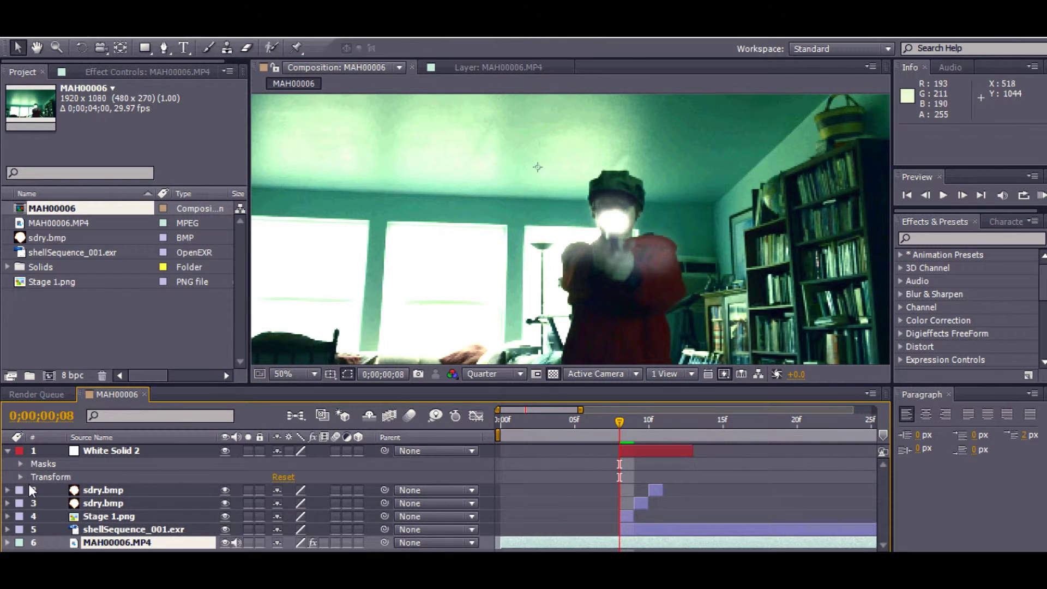
left_click(21, 477)
left_click_drag(281, 542, 292, 542)
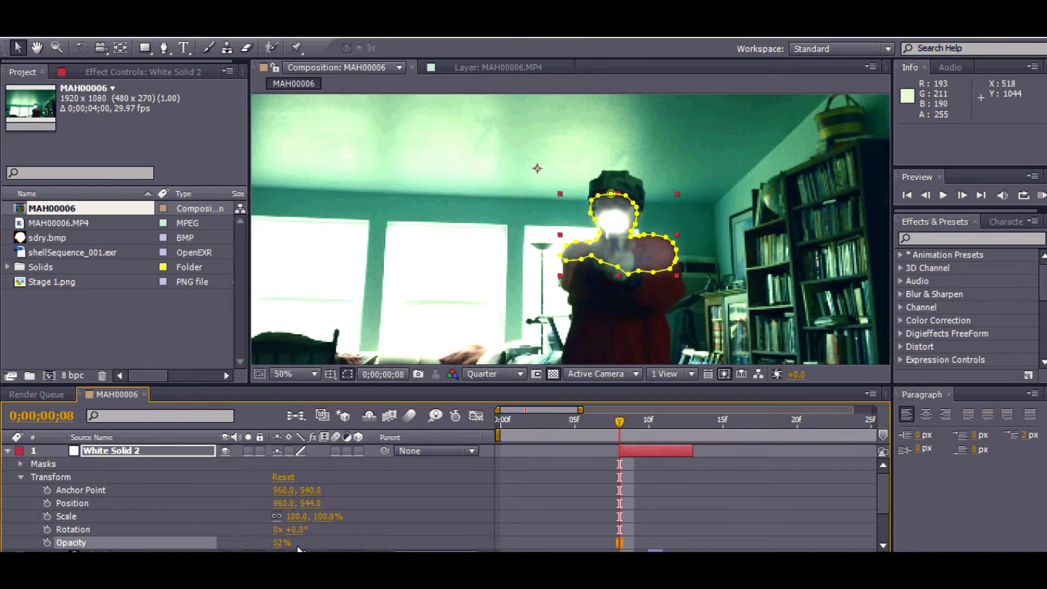
left_click(758, 221)
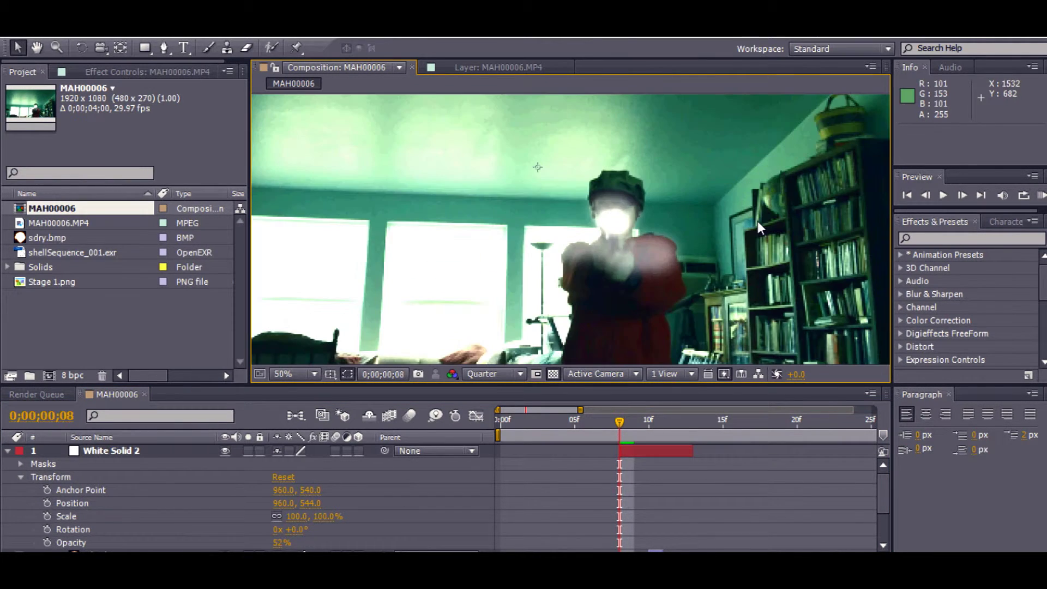
Step: Set the Mask Feather of Mask 1 on White Solid 2 to 55 pixels and return to the composition view
left_click(20, 463)
left_click(34, 477)
left_click(293, 505)
left_click_drag(295, 502, 297, 503)
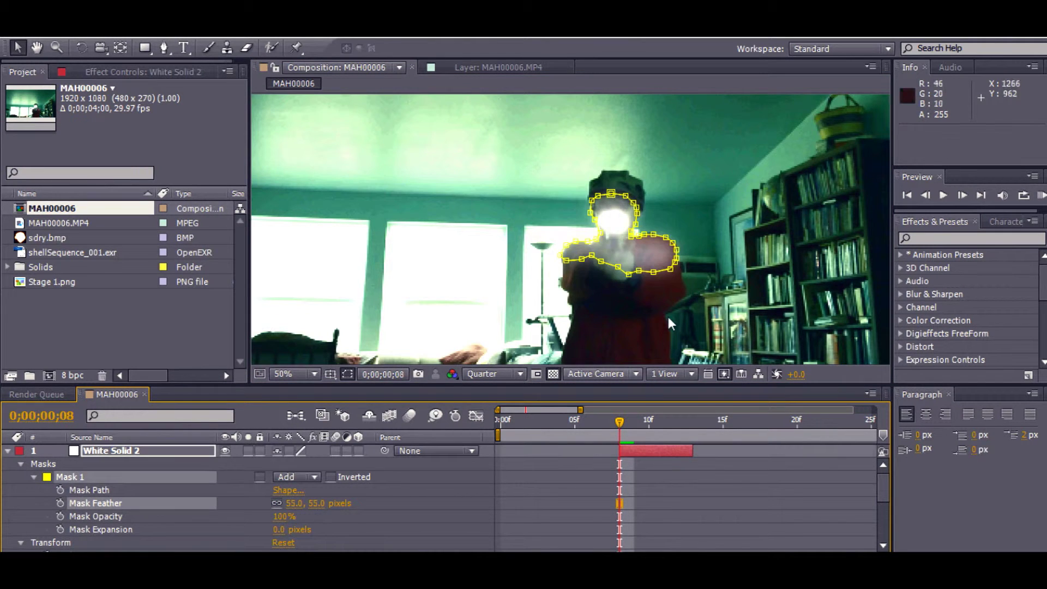
double_click(748, 273)
left_click(381, 68)
Step: Play a RAM preview of the composition from the first frame and examine the shooter's lighting
scroll(681, 240, "down", 2)
scroll(696, 245, "up", 2)
left_click_drag(618, 430, 463, 425)
left_click(1038, 195)
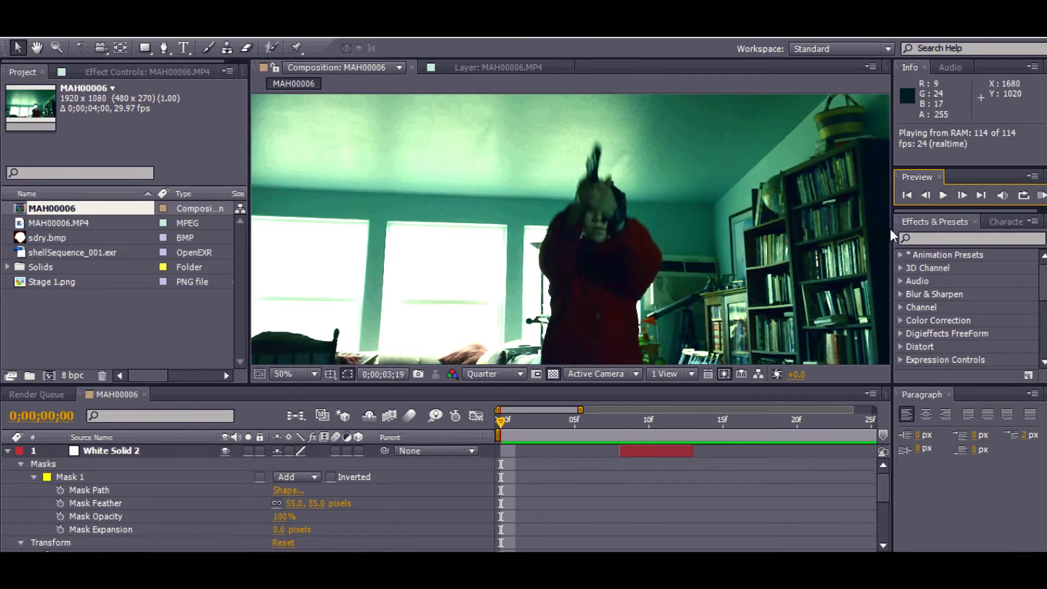
left_click(617, 419)
key("Home")
scroll(578, 327, "down", 2)
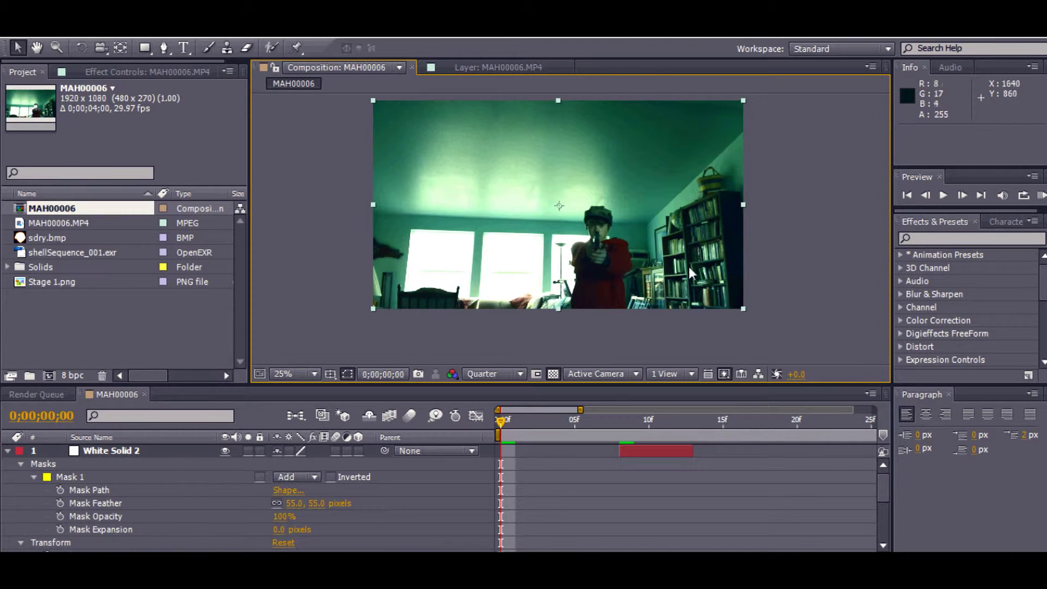
key("period")
left_click_drag(688, 266, 649, 288)
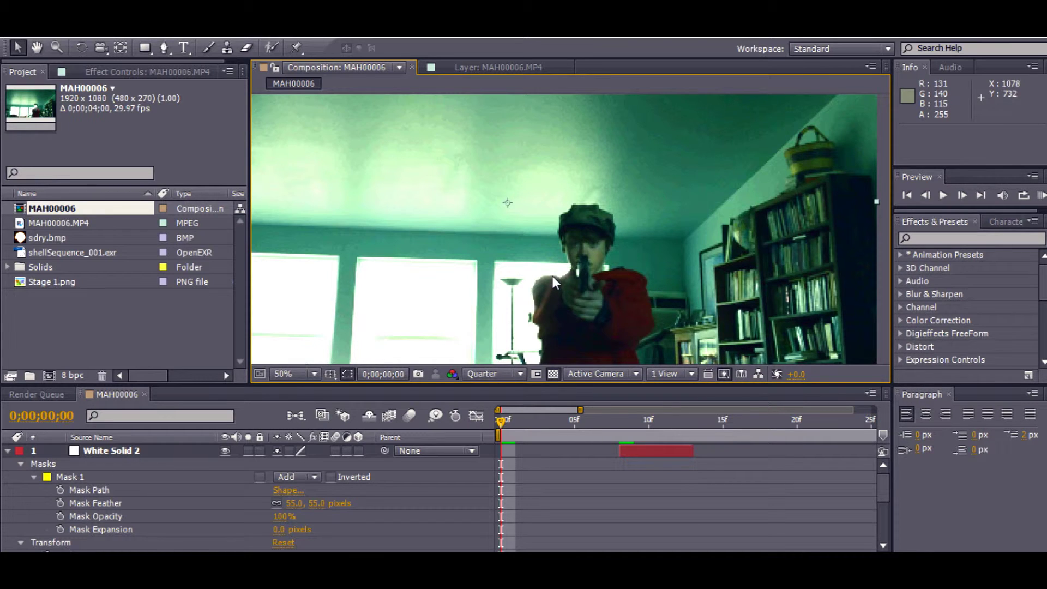
scroll(522, 296, "down", 2)
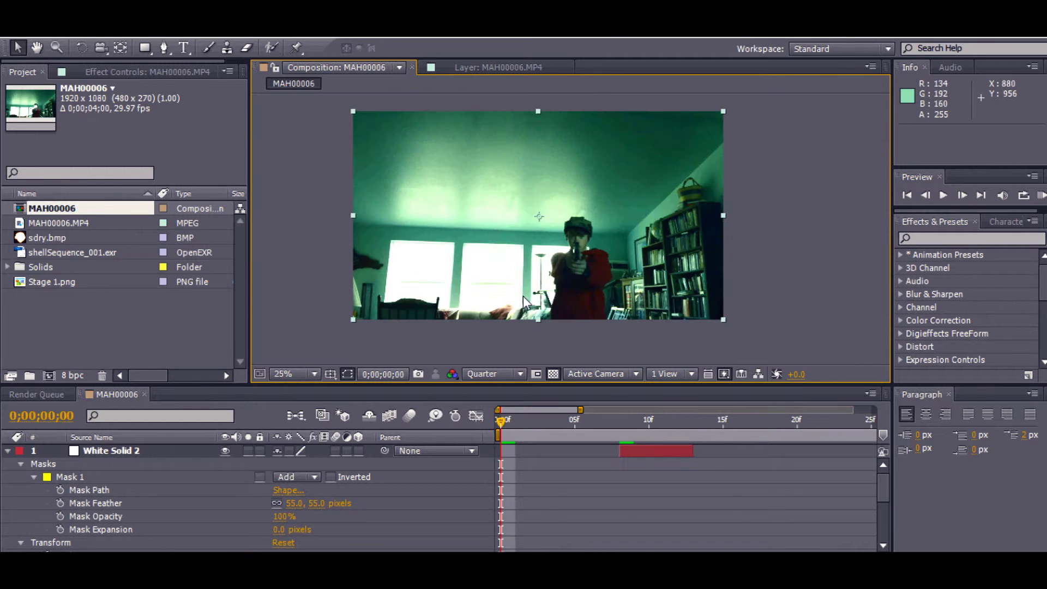
scroll(522, 296, "up", 2)
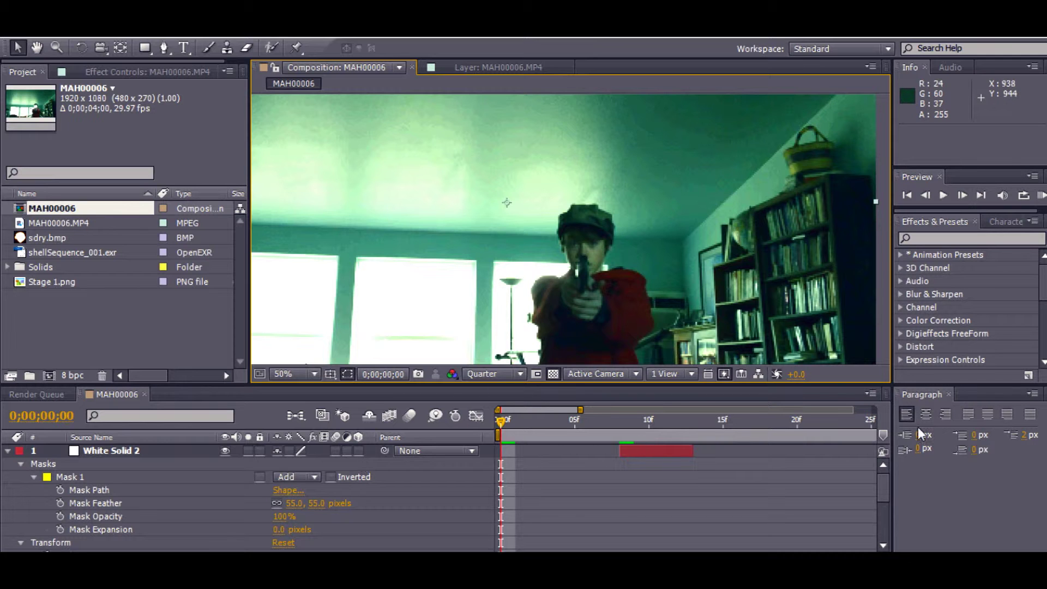
Step: Collapse the White Solid 2 properties and review the Color Balance settings on the MAH00006.MP4 layer against the footage
left_click_drag(883, 488, 884, 523)
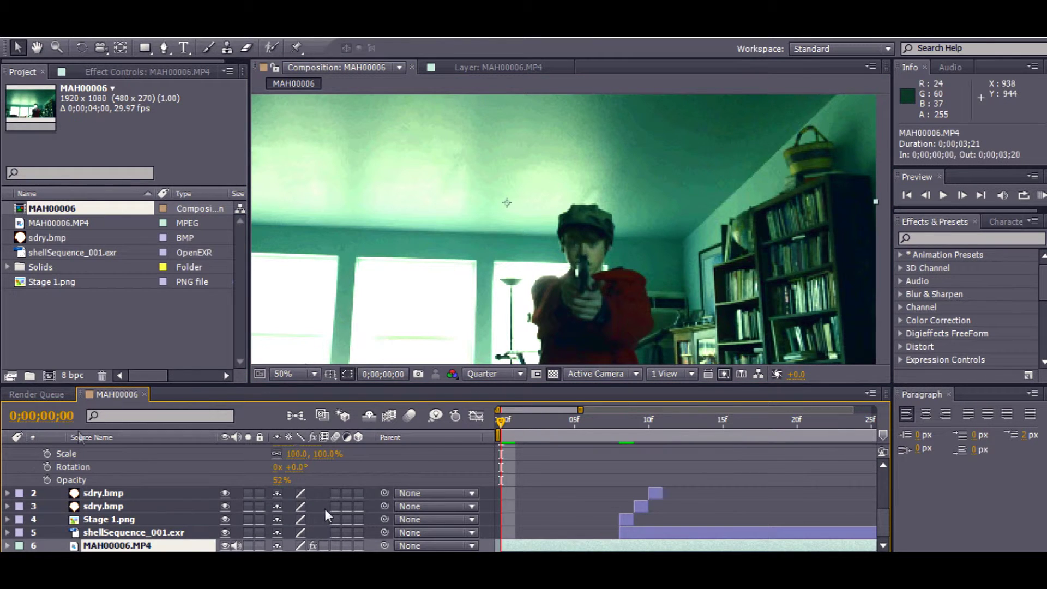
scroll(21, 482, "up", 5)
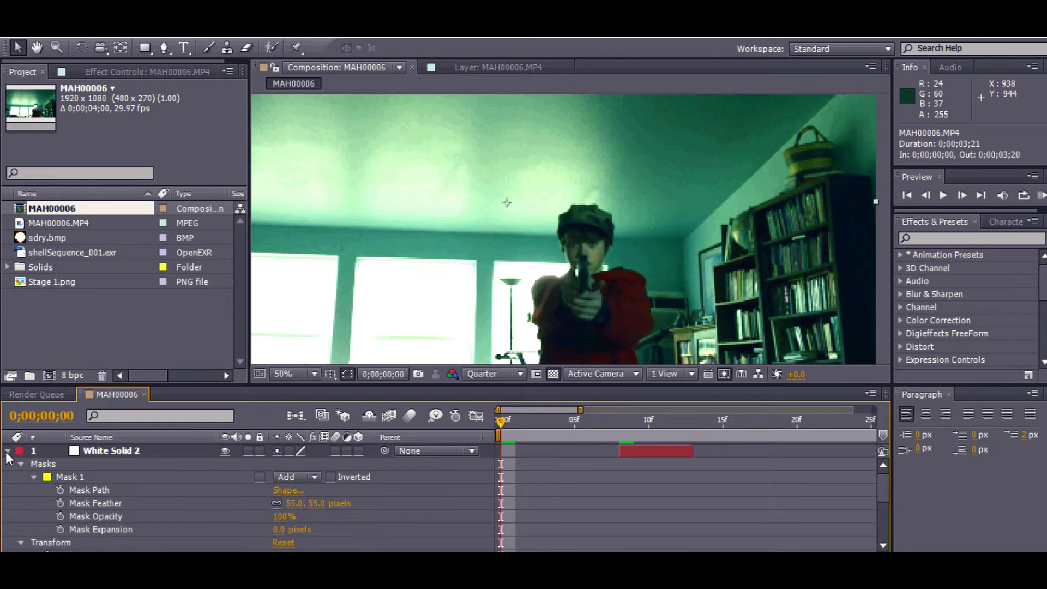
left_click(7, 451)
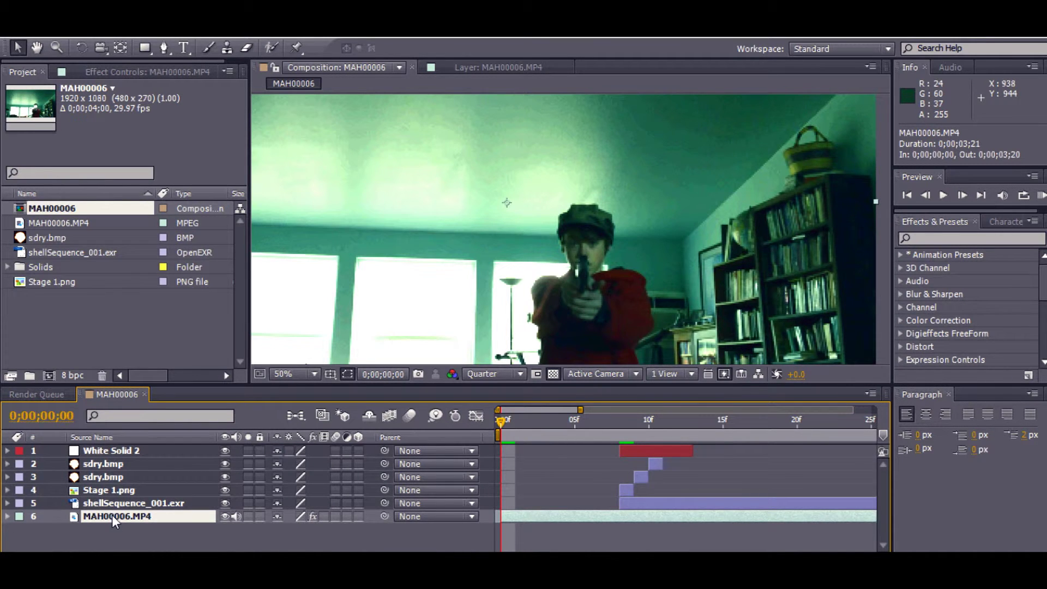
left_click(77, 72)
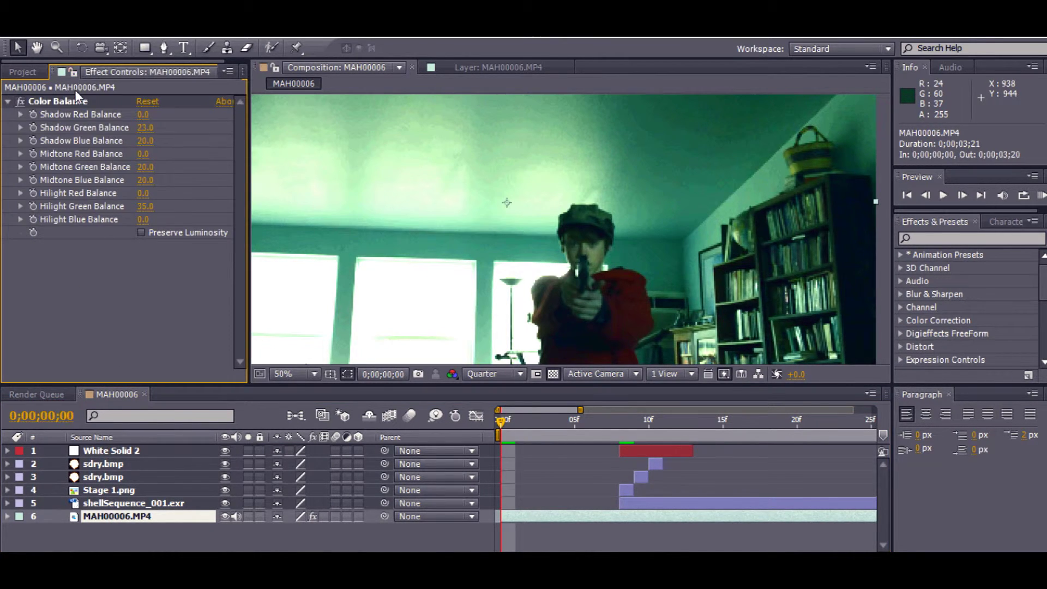
left_click(82, 101)
scroll(639, 224, "down", 4)
scroll(640, 224, "up", 4)
left_click_drag(640, 224, 701, 235)
scroll(687, 192, "down", 1)
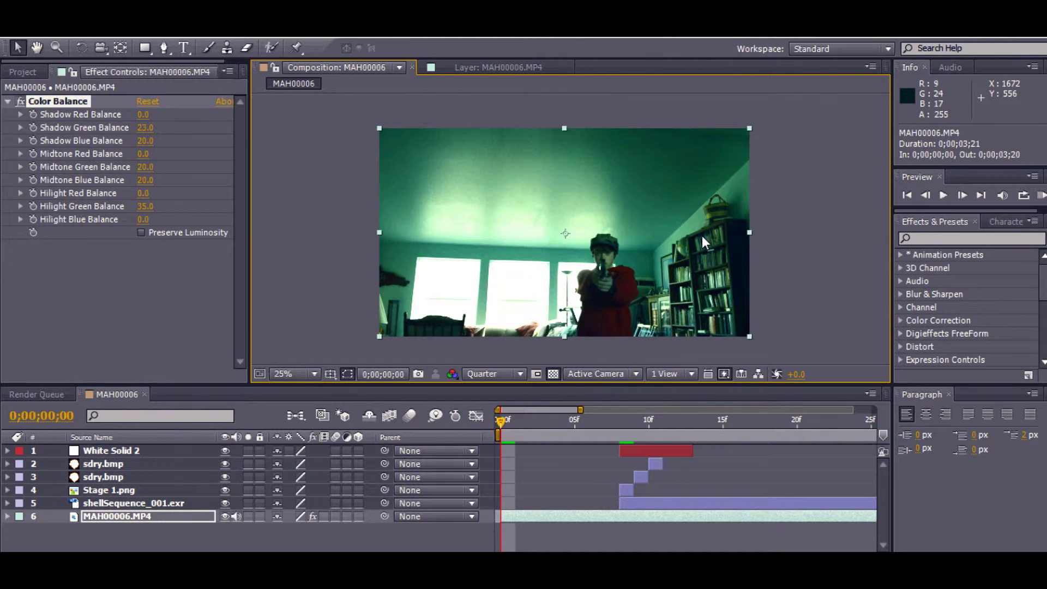
scroll(700, 241, "up", 1)
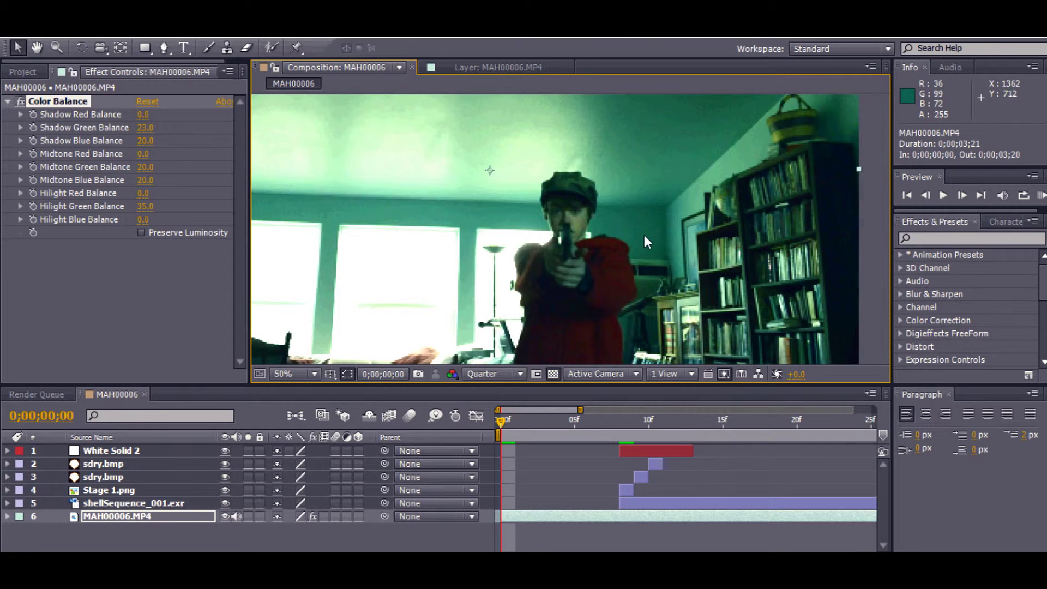
left_click_drag(644, 234, 685, 231)
scroll(689, 234, "down", 1)
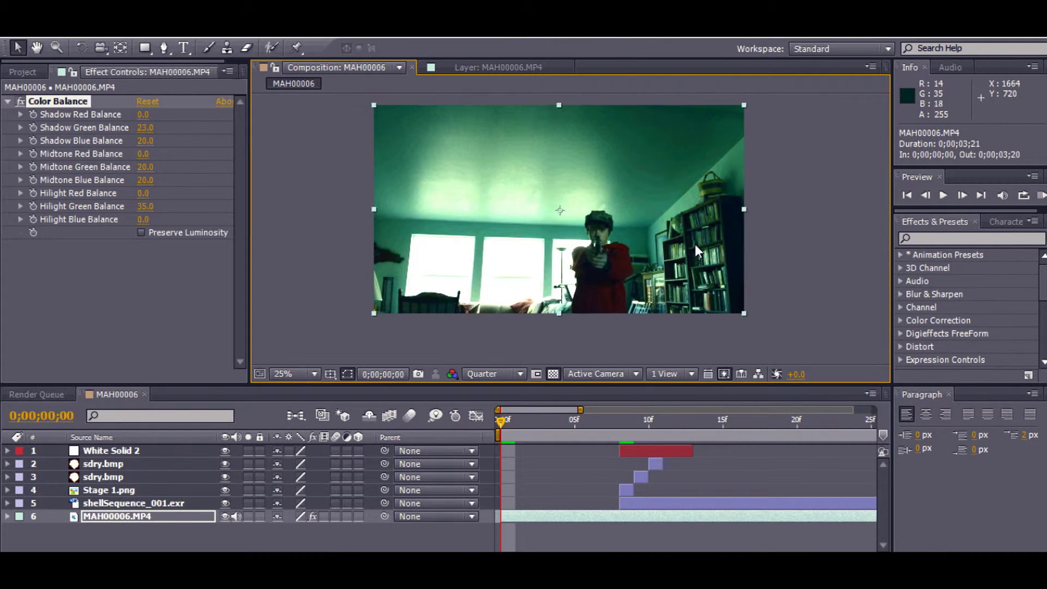
Step: Duplicate the MAH00006.MP4 layer and trim the upper copy to start at 0;00;00;08
left_click(619, 422)
left_click(649, 450)
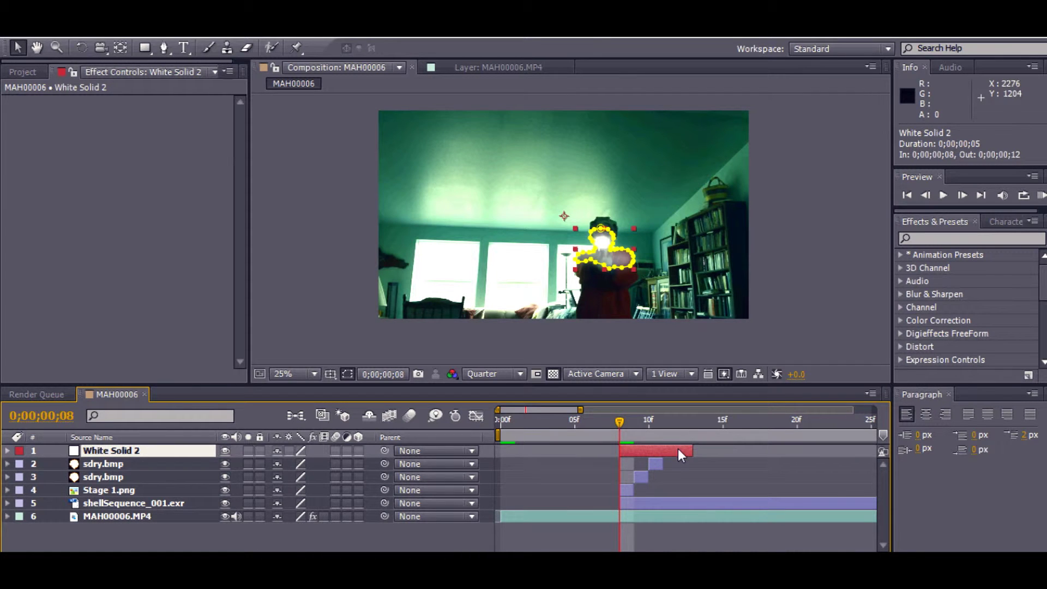
left_click(631, 518)
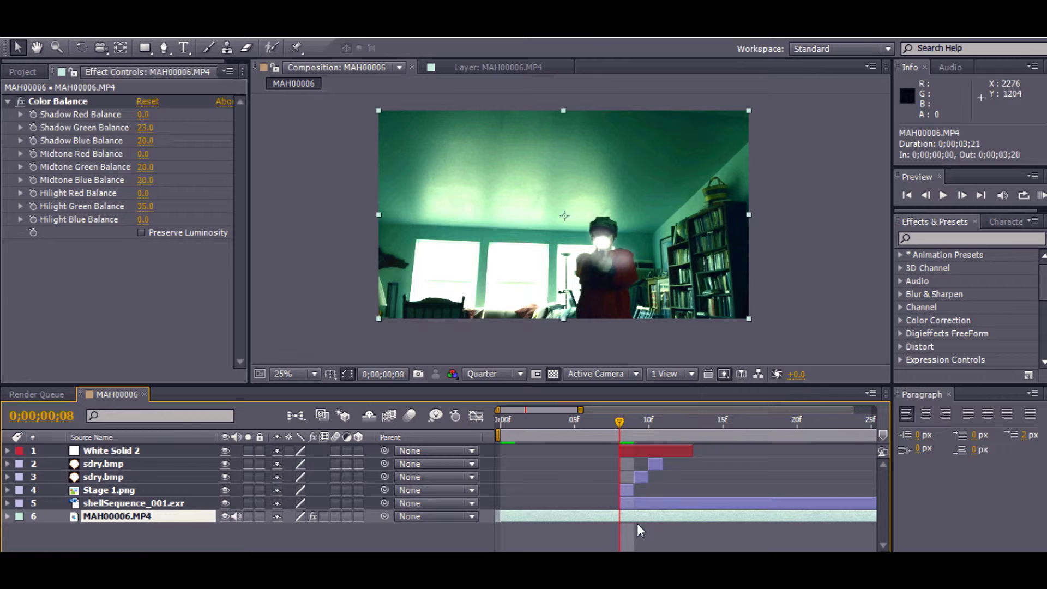
key("ctrl+d")
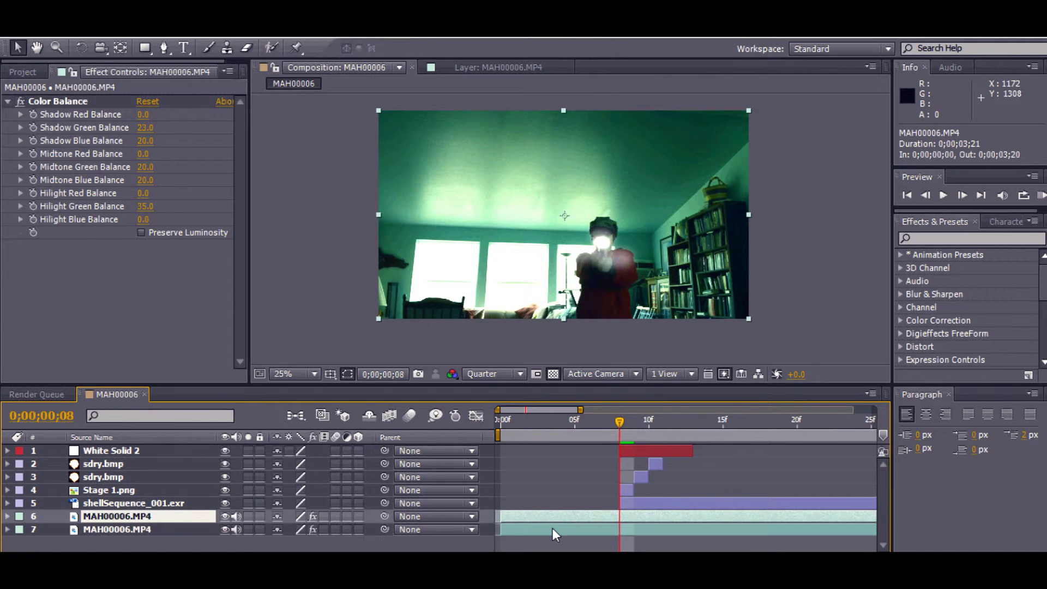
left_click_drag(491, 529, 580, 536)
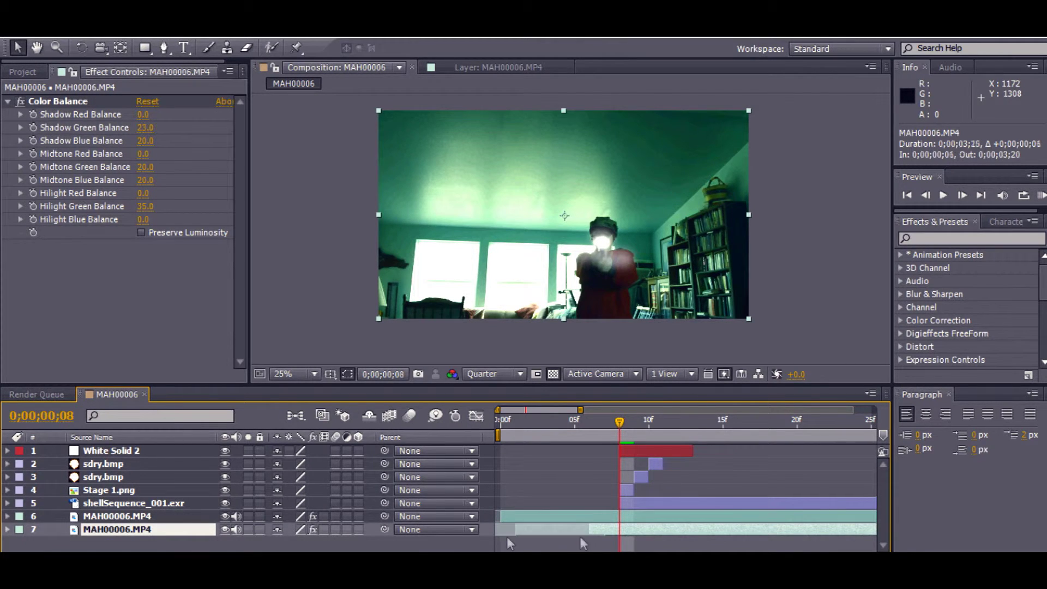
key("ctrl+]")
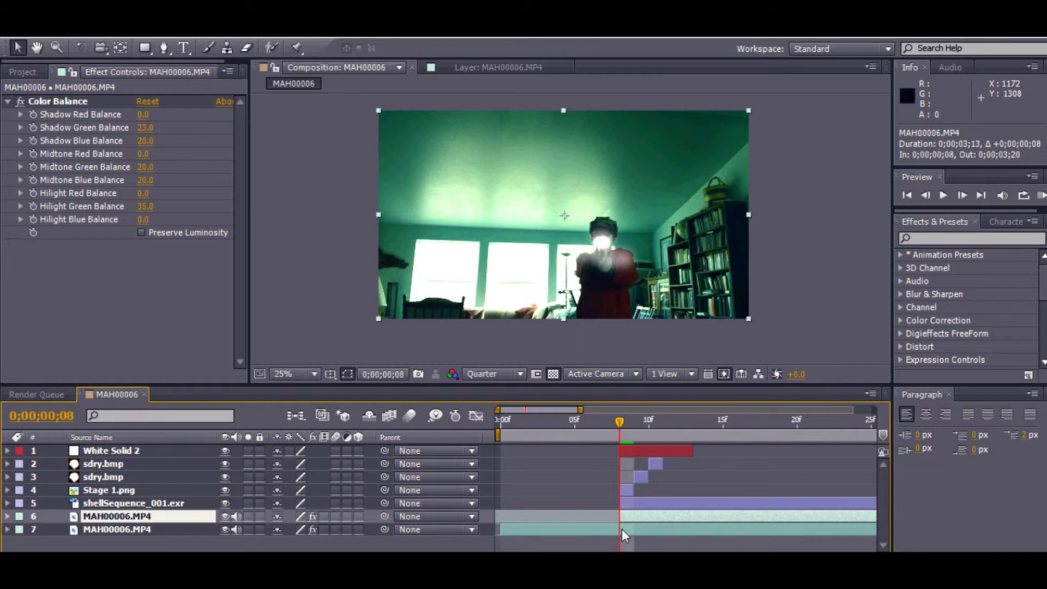
Step: Trim the duplicated clip to end at 0;00;00;12 and move it to the top of the layer stack
left_click_drag(580, 409, 874, 410)
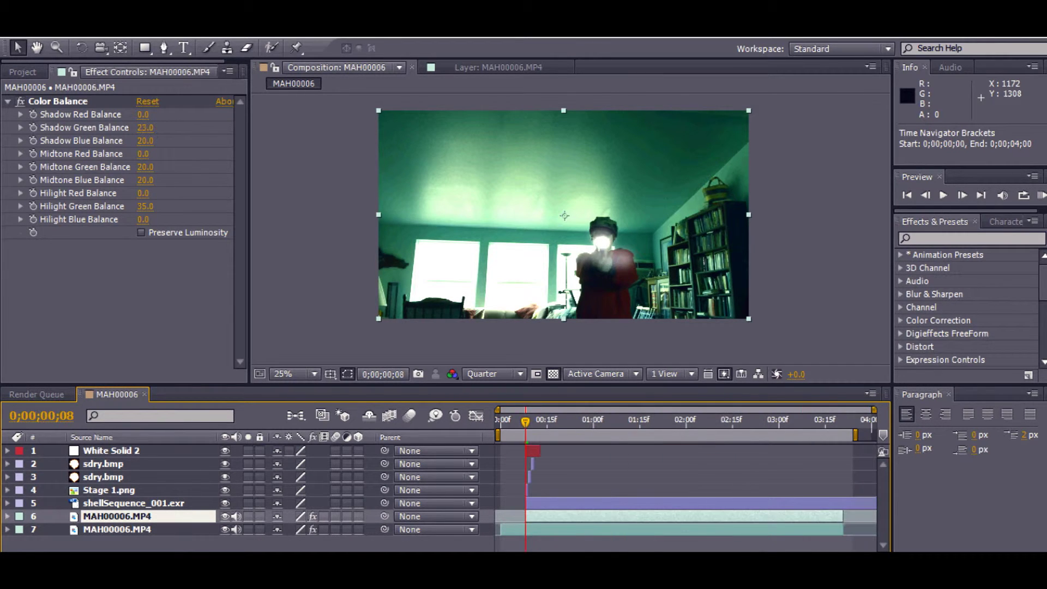
left_click_drag(836, 516, 536, 515)
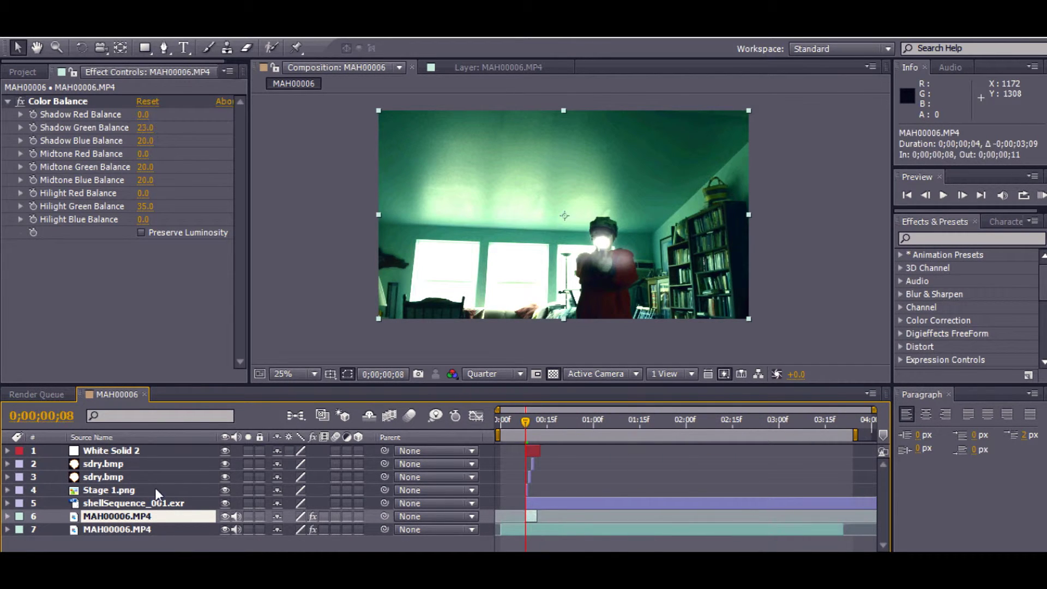
left_click_drag(163, 516, 136, 446)
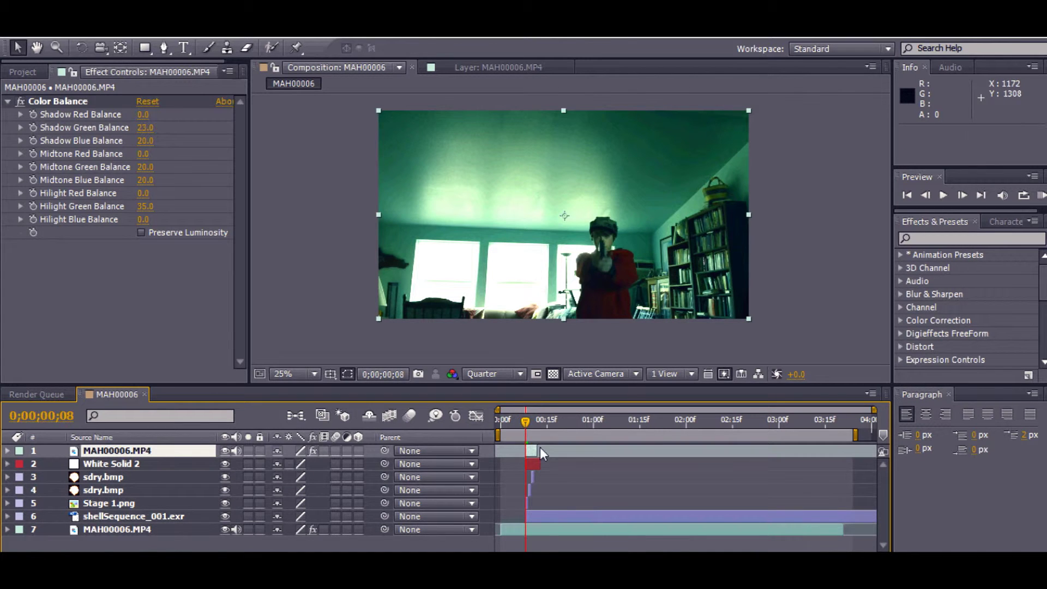
left_click_drag(540, 456, 541, 456)
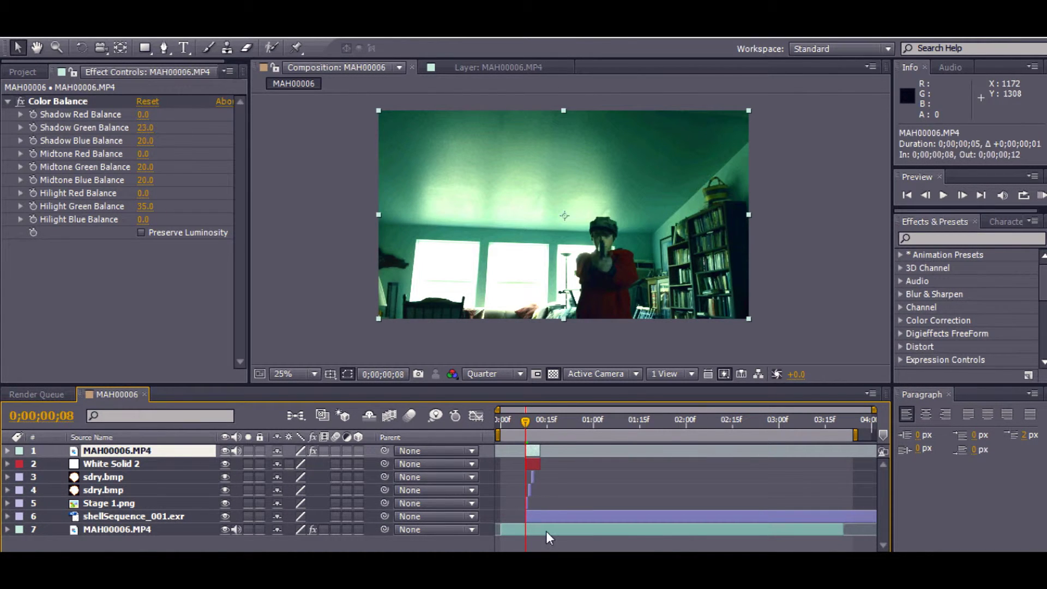
Step: Delete the White Solid 2 layer from the composition
key("semicolon")
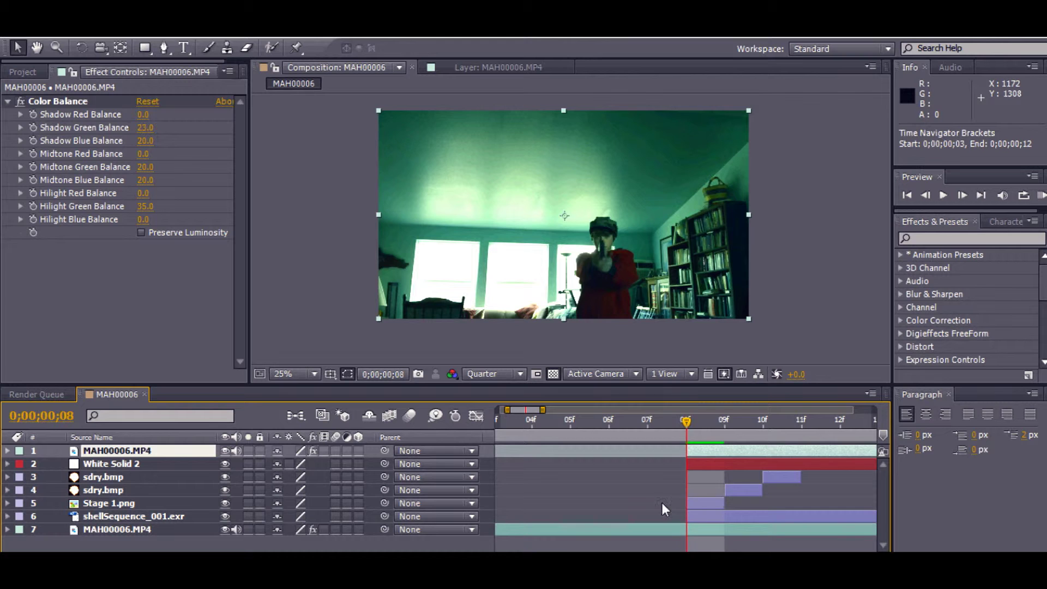
key("semicolon")
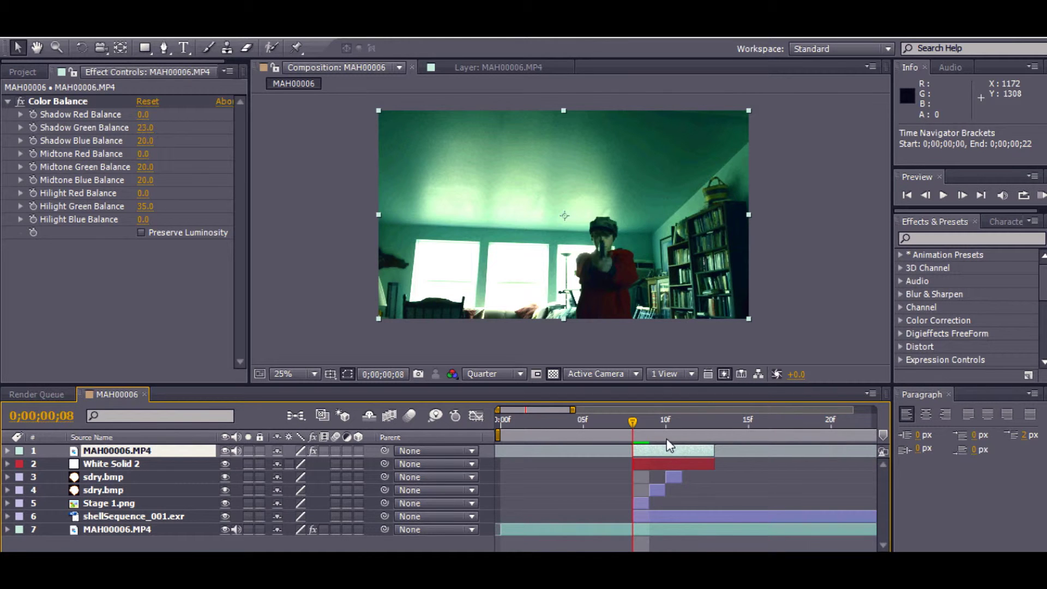
left_click(705, 462)
key("Delete")
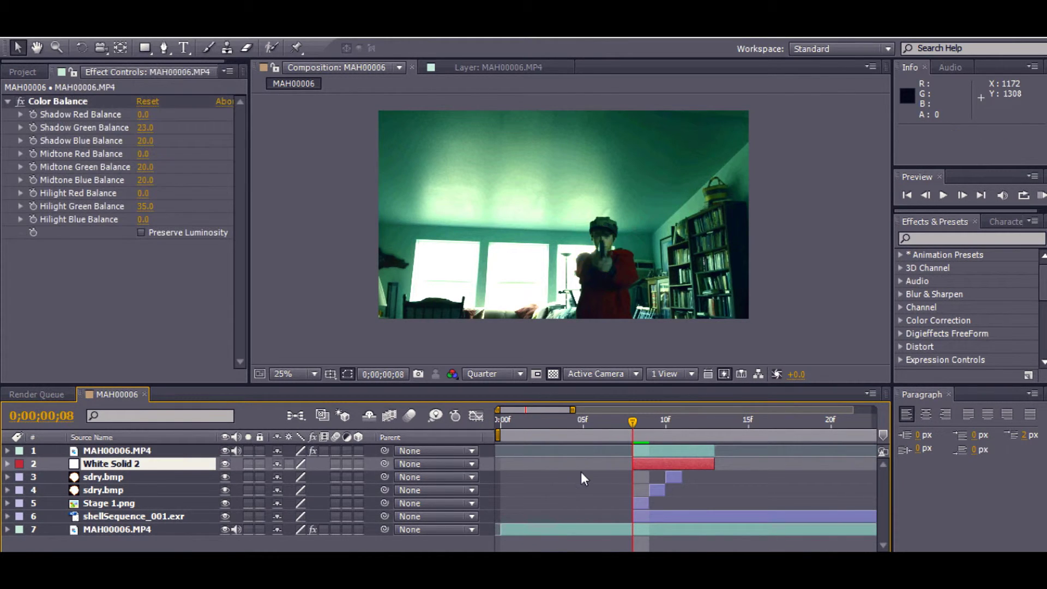
Step: Start a Pen tool mask on the short MAH00006.MP4 copy, tracing from the neck around the shoulder on the bookshelf side
left_click(689, 449)
scroll(599, 295, "up", 2)
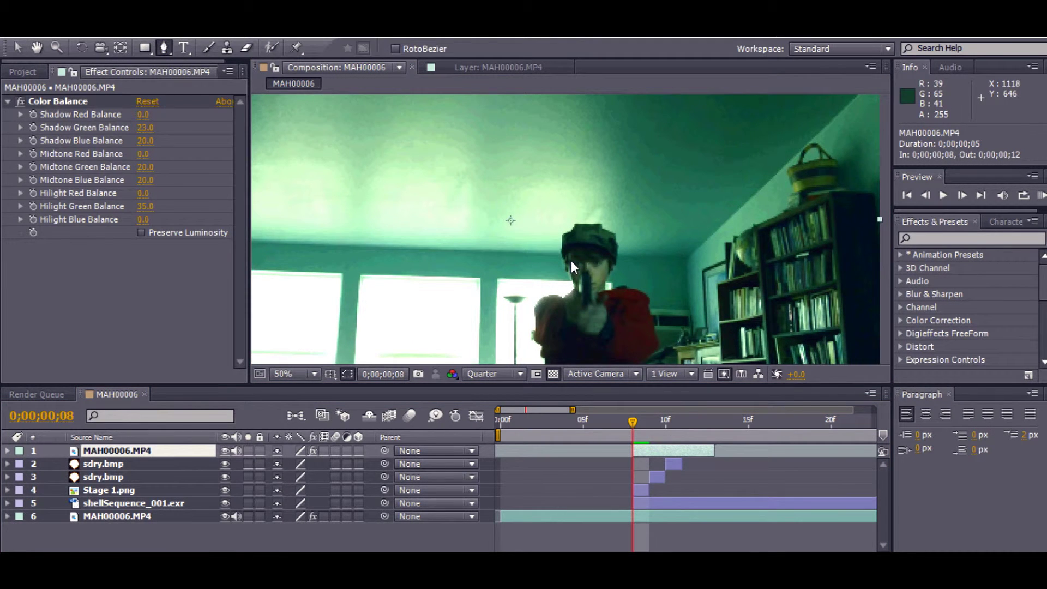
scroll(563, 251, "up", 4)
left_click_drag(613, 241, 621, 315)
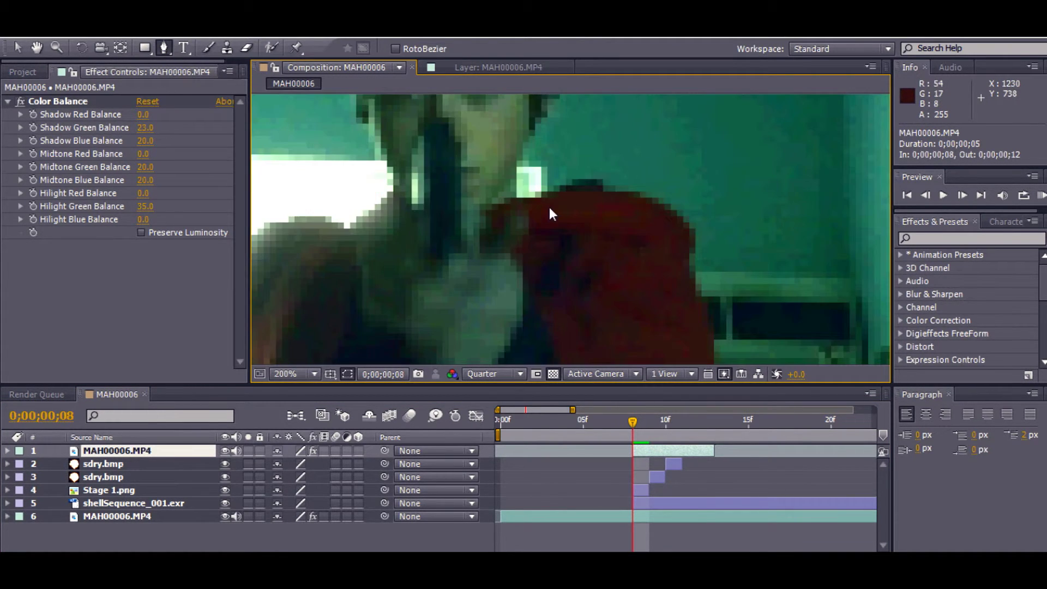
left_click(536, 194)
left_click(683, 215)
left_click(698, 244)
left_click(694, 266)
left_click(699, 281)
left_click(701, 303)
left_click_drag(705, 305, 717, 195)
left_click(721, 234)
left_click(665, 206)
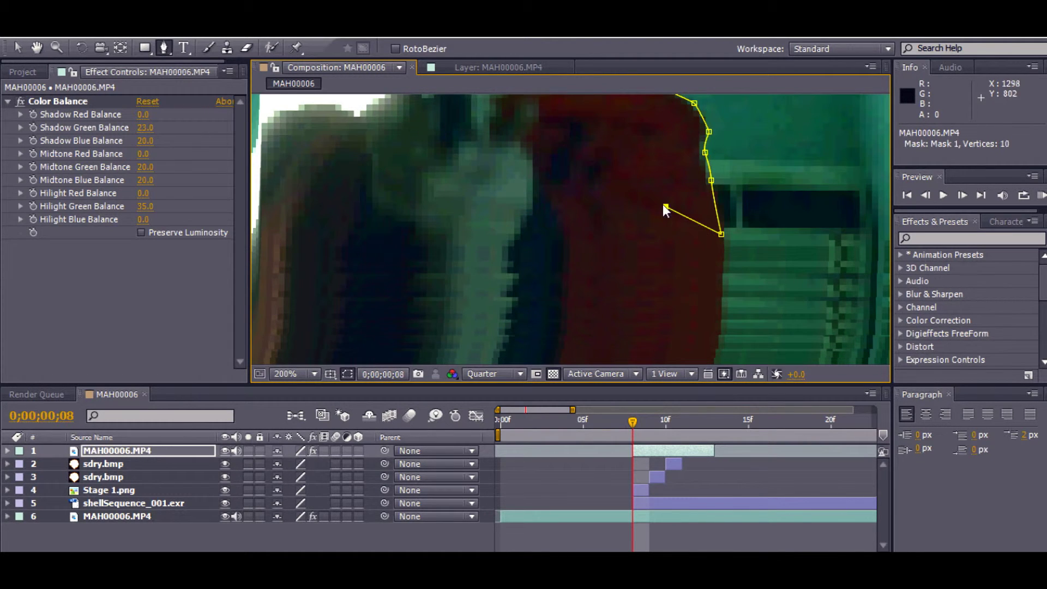
key("ctrl+z")
key("ctrl+z")
Step: Trace the mask's lower edge across the red sleeve, beneath the hands and back up across the chest
left_click(675, 166)
left_click(637, 191)
left_click(586, 200)
left_click(542, 208)
left_click(523, 230)
left_click(496, 249)
left_click(485, 252)
left_click_drag(470, 252, 478, 252)
left_click(418, 175)
left_click(392, 154)
left_click(376, 145)
left_click_drag(376, 148, 533, 258)
Step: Trace the mask path around the window-side arm and shoulder, then up the neck to the side of the face
left_click(483, 284)
left_click(482, 304)
left_click(439, 304)
left_click(407, 261)
left_click(416, 225)
left_click(448, 217)
left_click(483, 220)
left_click(512, 220)
left_click_drag(558, 198, 562, 189)
left_click(564, 178)
left_click(549, 142)
left_click(541, 113)
Step: Trace the mask under the cap brim, down the other side of the face, and close it at the starting point
left_click_drag(571, 110, 552, 181)
left_click(523, 137)
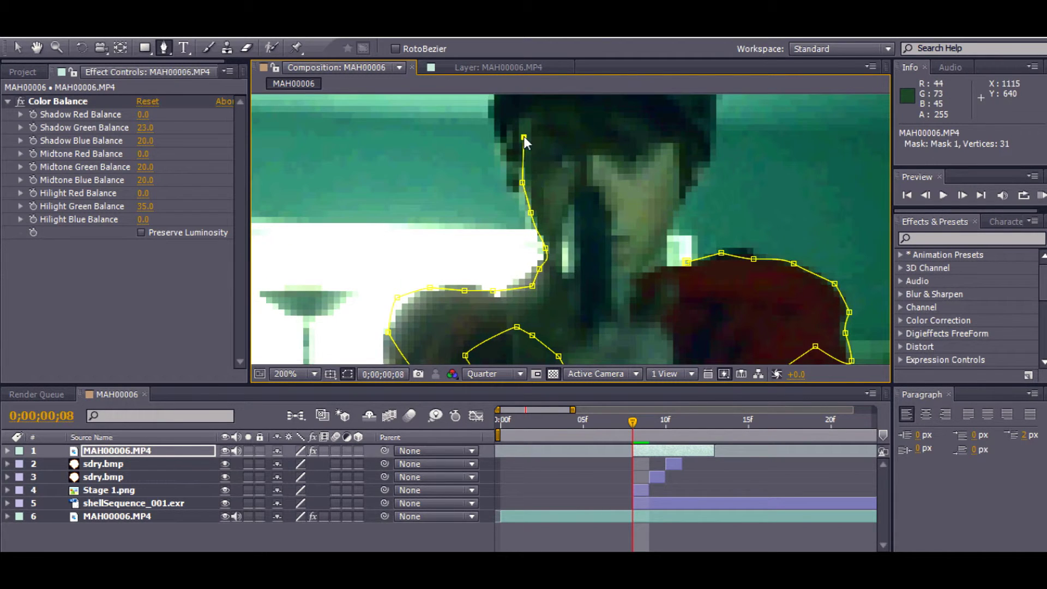
left_click(588, 112)
left_click(627, 125)
left_click(665, 149)
left_click(669, 208)
left_click(658, 239)
left_click(658, 246)
left_click_drag(662, 256, 674, 260)
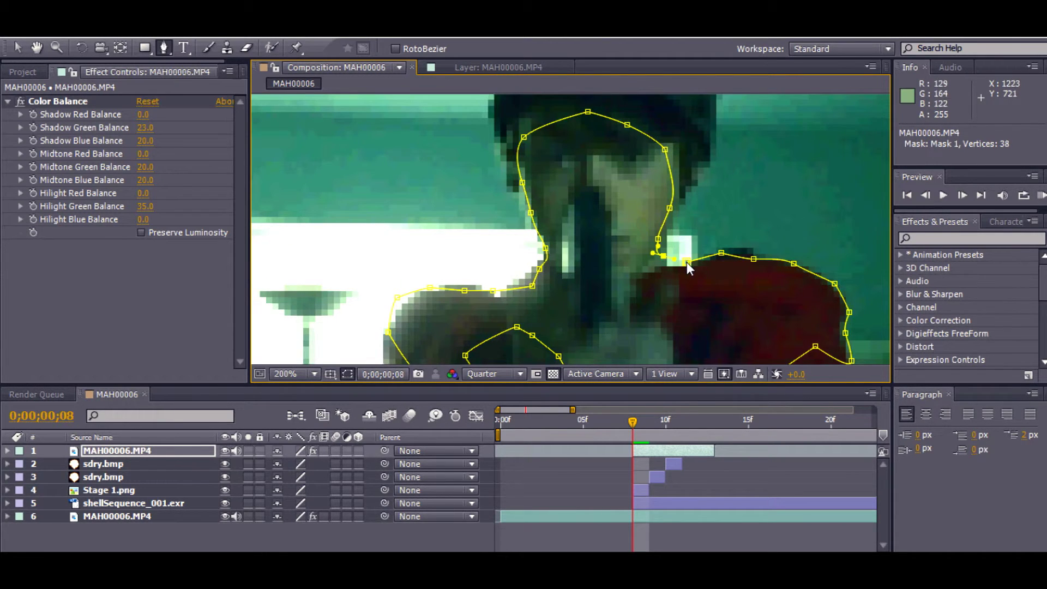
left_click(686, 262)
key("comma")
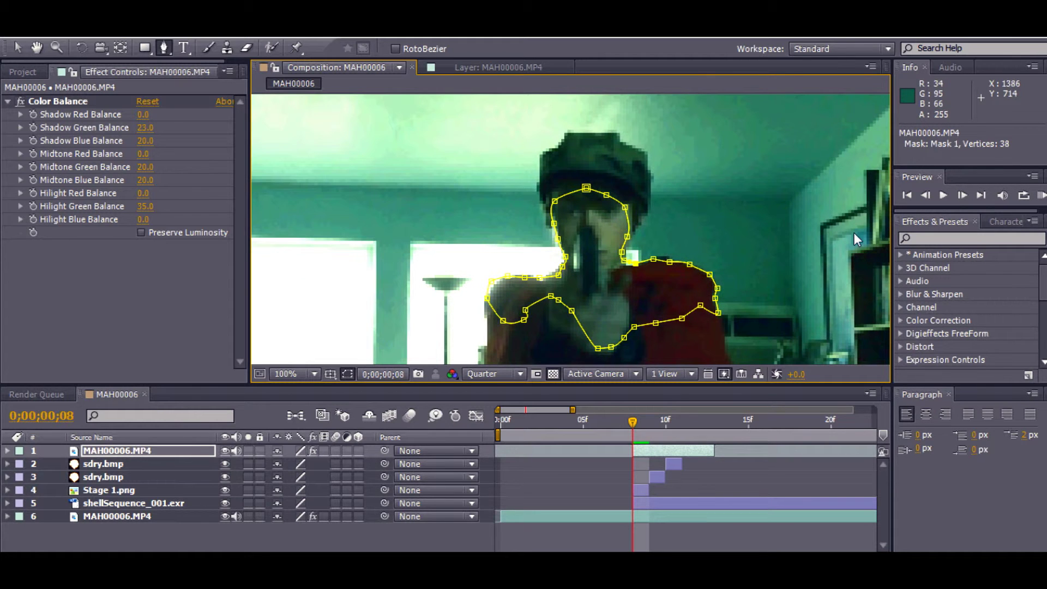
Step: Apply Brightness & Contrast to the masked MAH00006.MP4 copy with Brightness 59 and Contrast 12
left_click(924, 238)
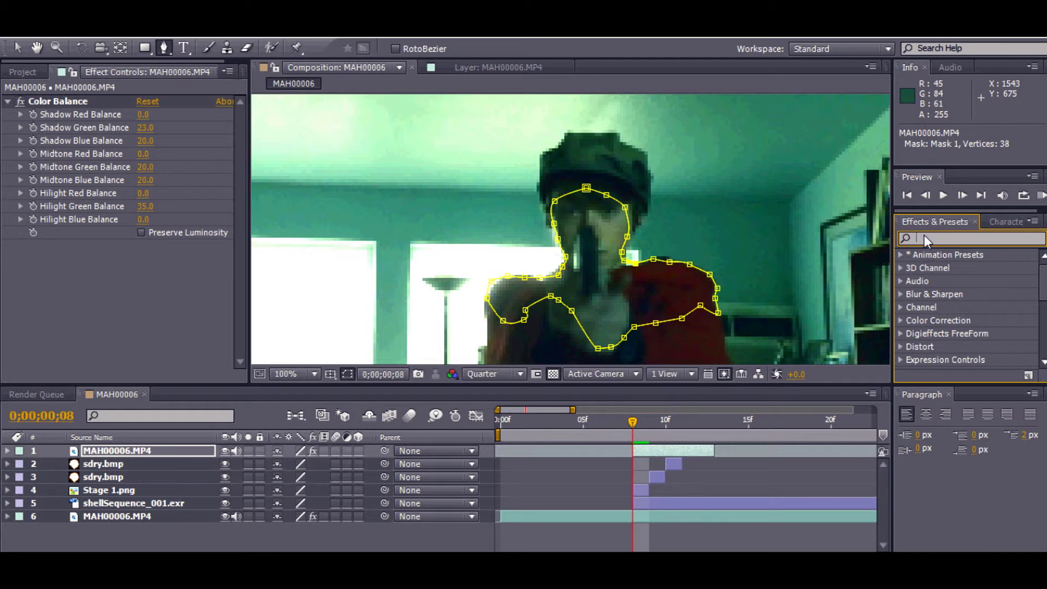
type("brightness")
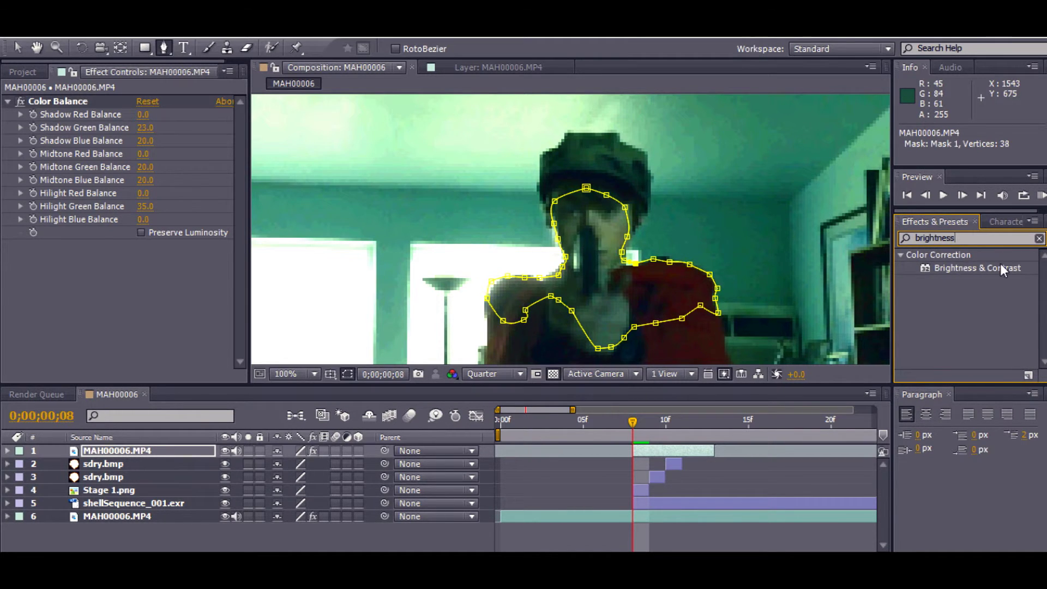
left_click_drag(1000, 263, 653, 263)
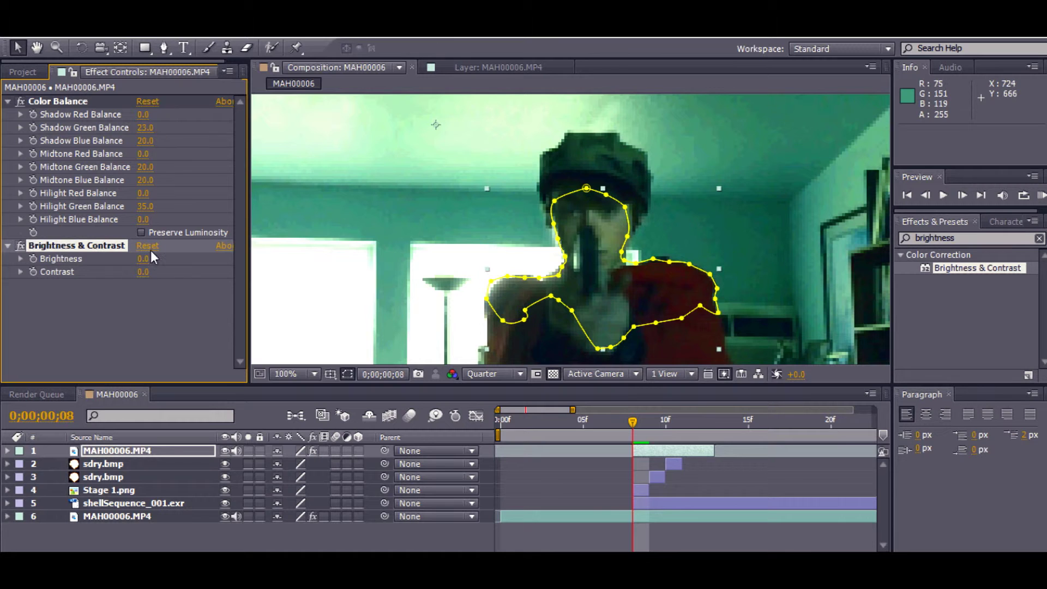
mouse_move(153, 260)
left_mouse_down()
mouse_move(175, 268)
mouse_move(159, 254)
left_mouse_up()
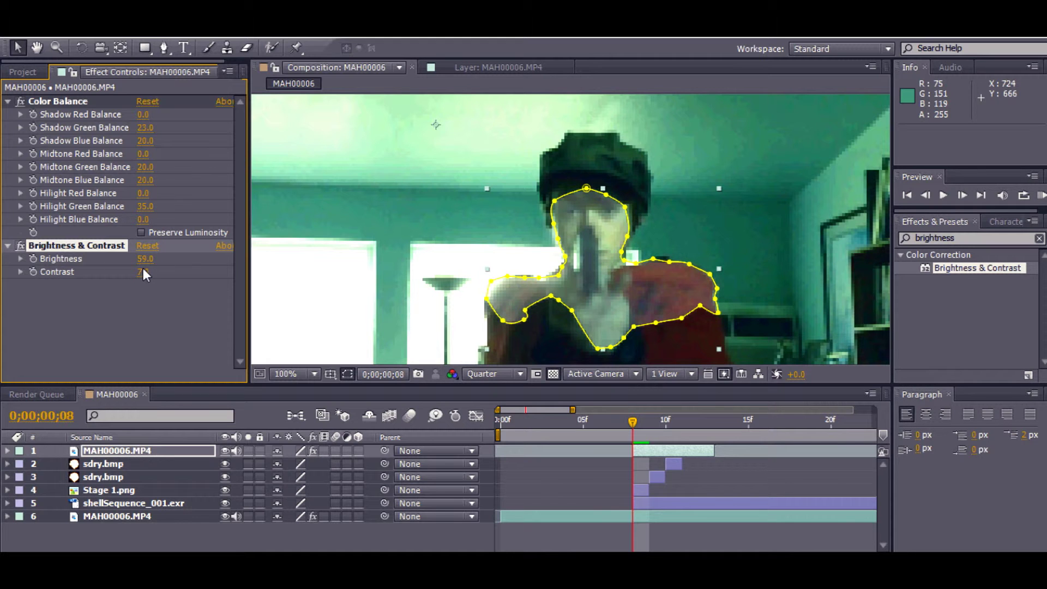
left_click(731, 221)
scroll(787, 226, "down", 2)
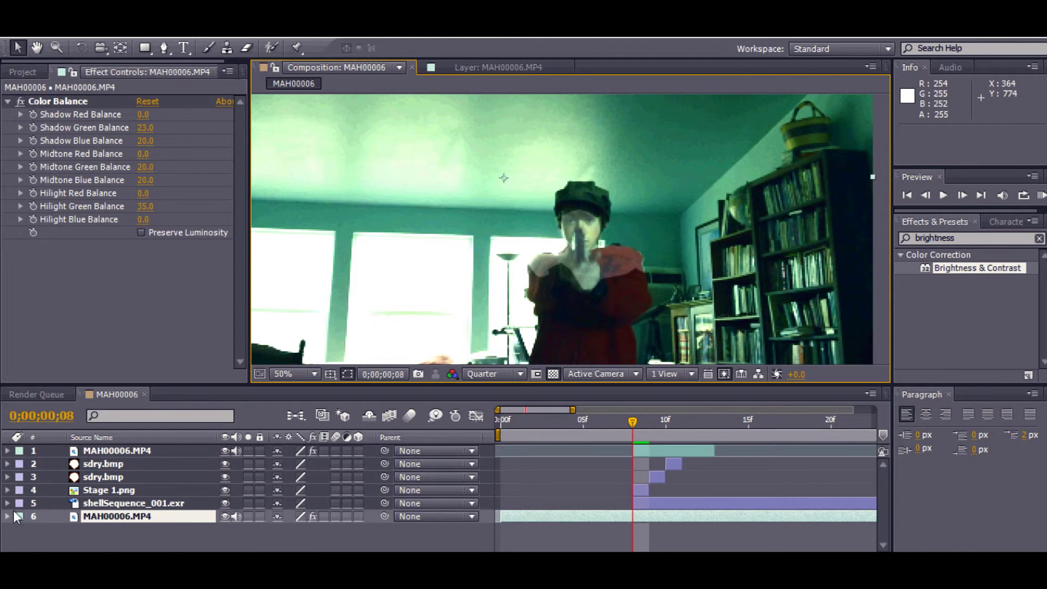
Step: Feather Mask 1 on the short MAH00006.MP4 copy by 49 pixels
left_click(8, 451)
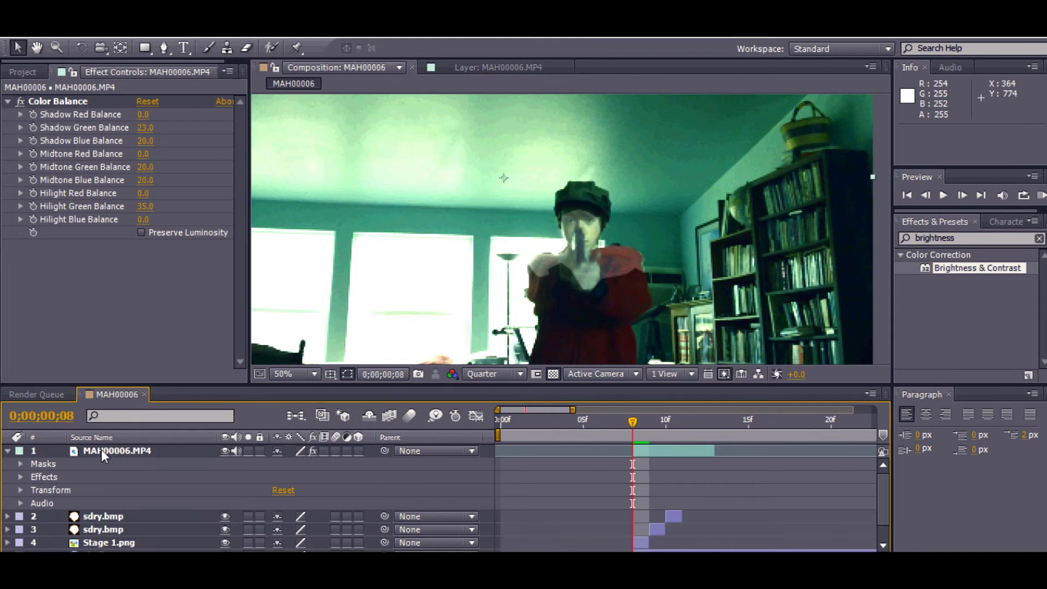
left_click(20, 464)
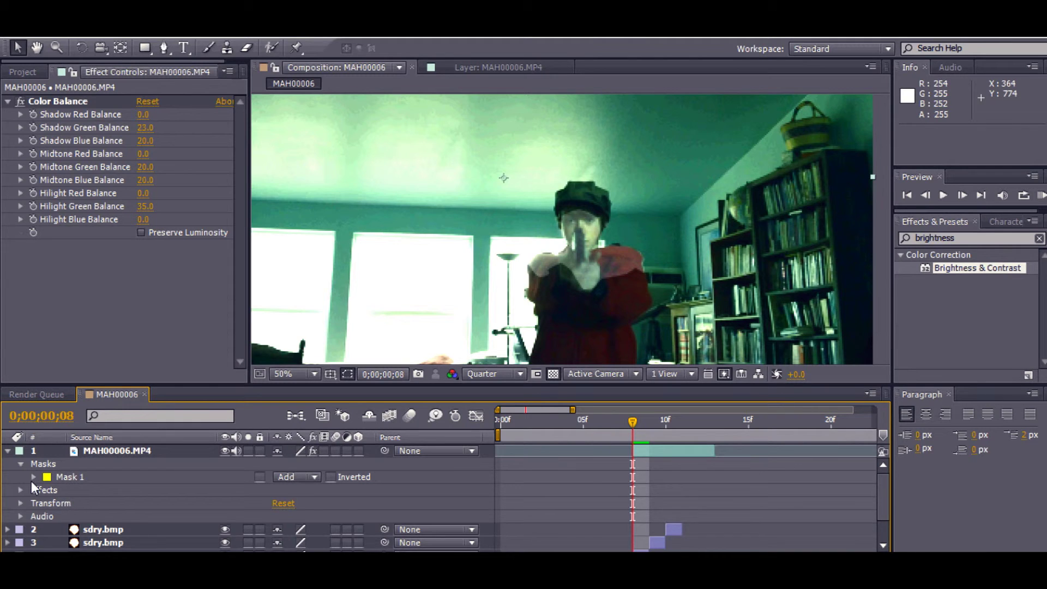
left_click(34, 476)
left_click(321, 504)
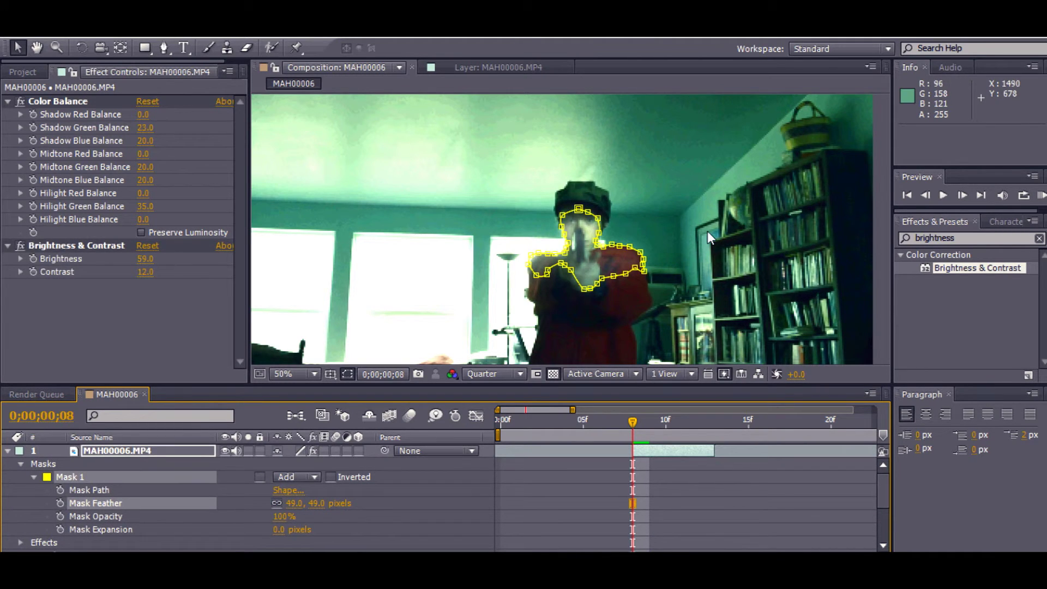
left_click(708, 231)
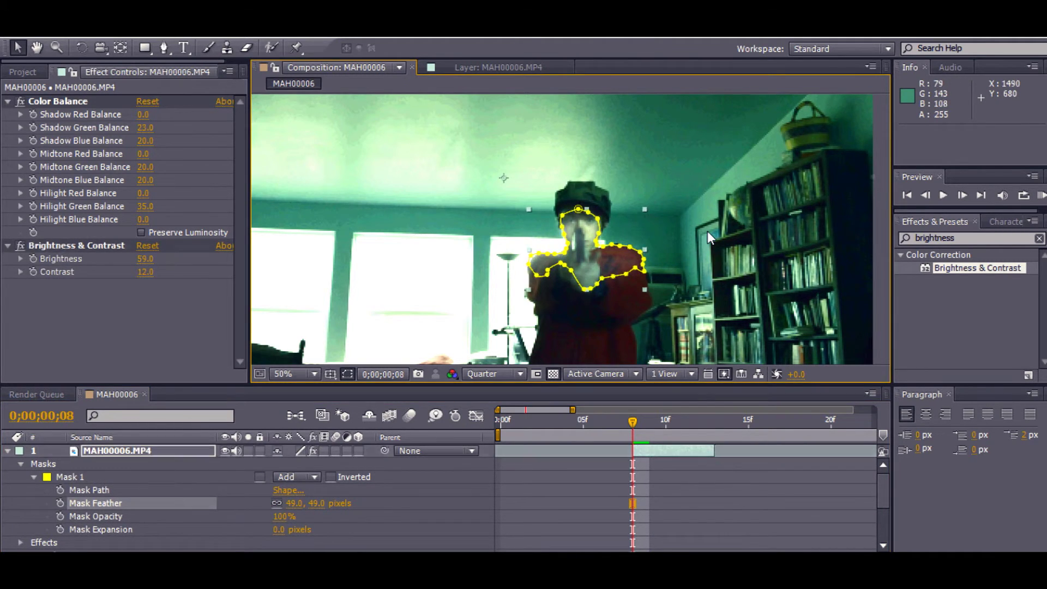
key("ctrl+z")
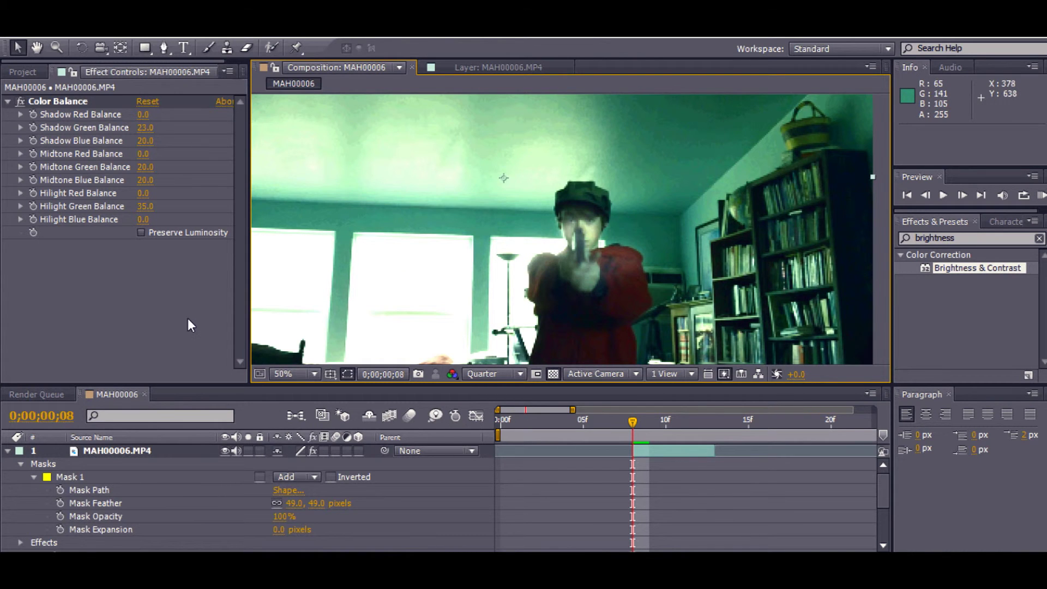
Step: Raise the masked MAH00006.MP4 copy's Brightness to 100
left_click(672, 452)
key("ctrl+shift+z")
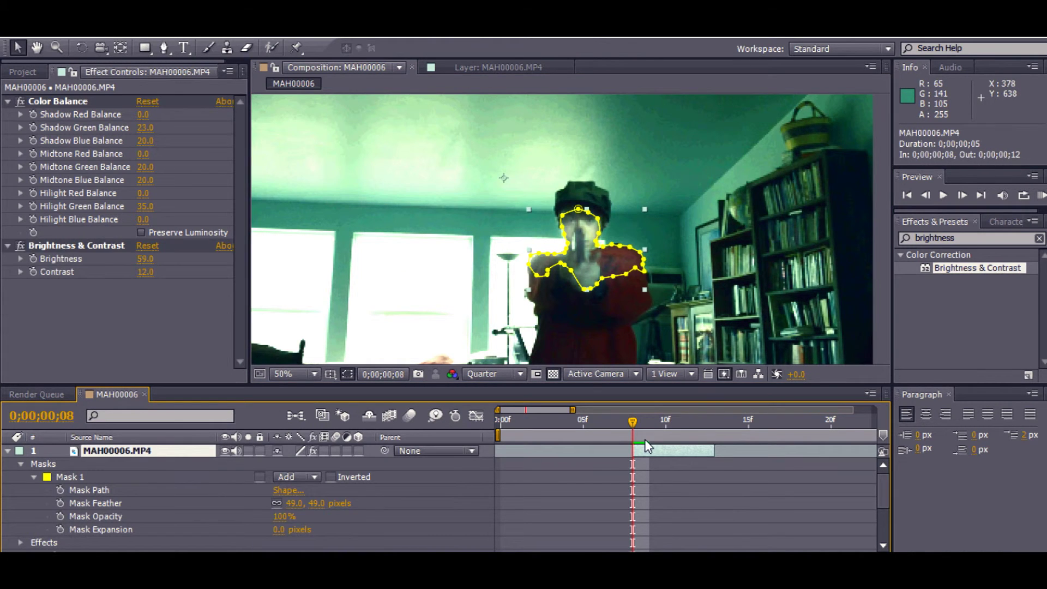
left_click(698, 197)
scroll(698, 197, "down", 4)
key("ctrl+z")
scroll(698, 198, "up", 4)
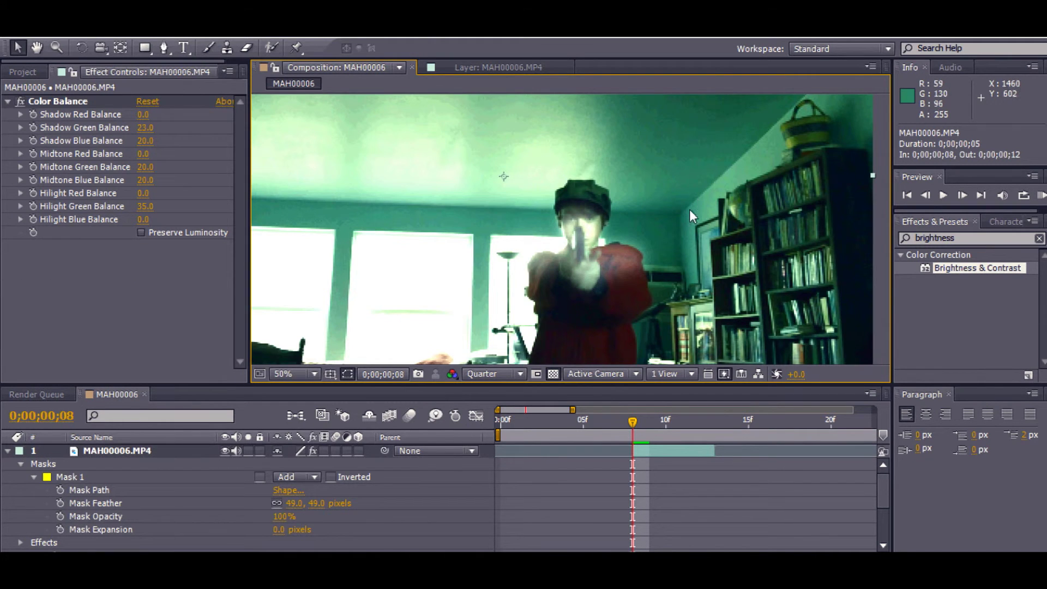
Step: Play the composition from its first frame to review the brightened face and hands during the shot
key("Home")
key("space")
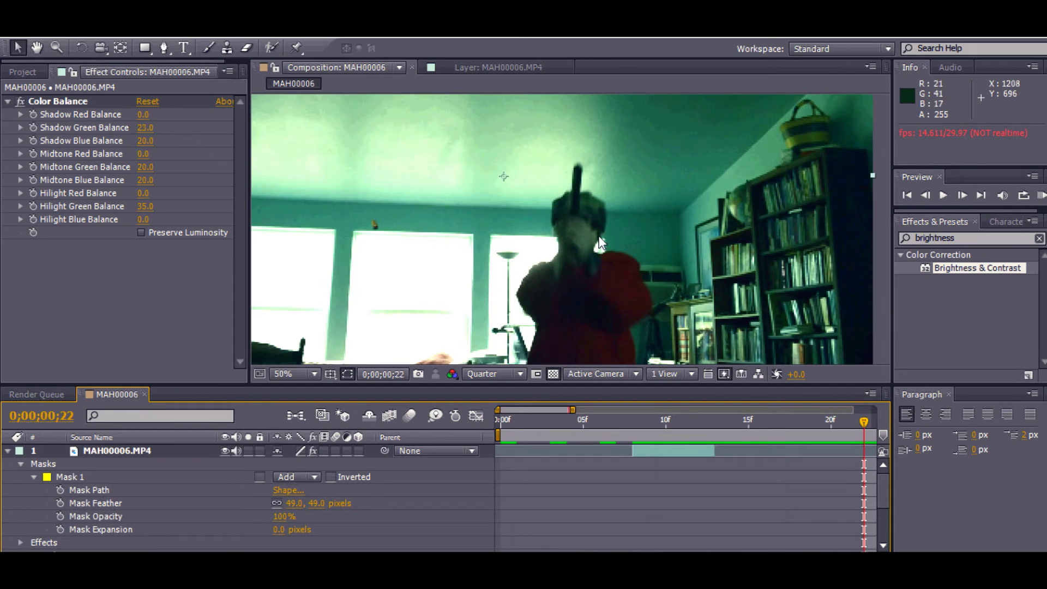
key("comma")
key("comma")
key("comma")
key("comma")
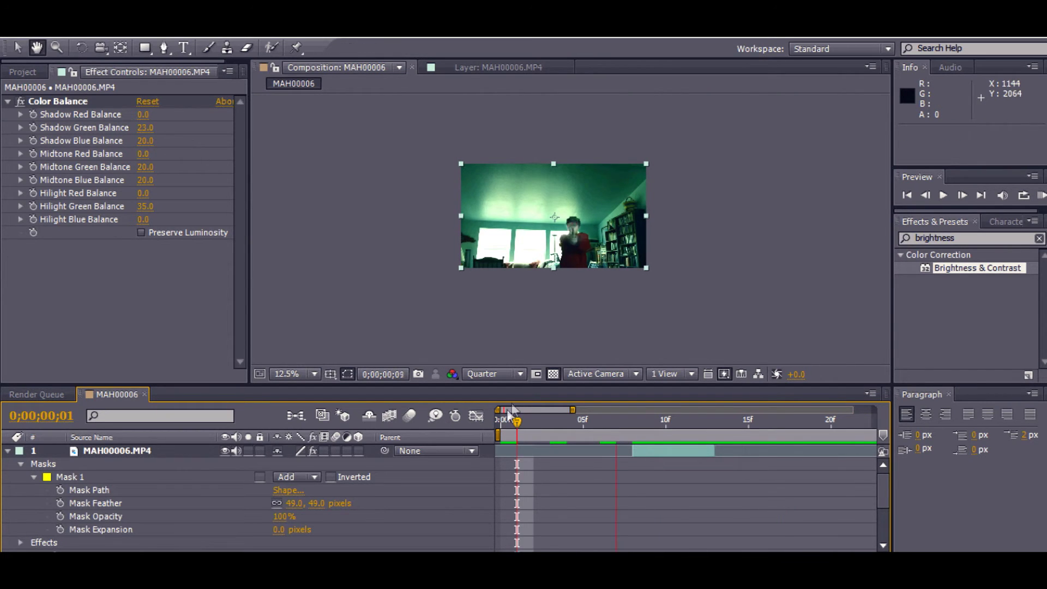
key("space")
Step: Move both sdry.bmp layers and Stage 1.png above the masked MAH00006.MP4 copy in the layer stack
left_click_drag(644, 456, 644, 457)
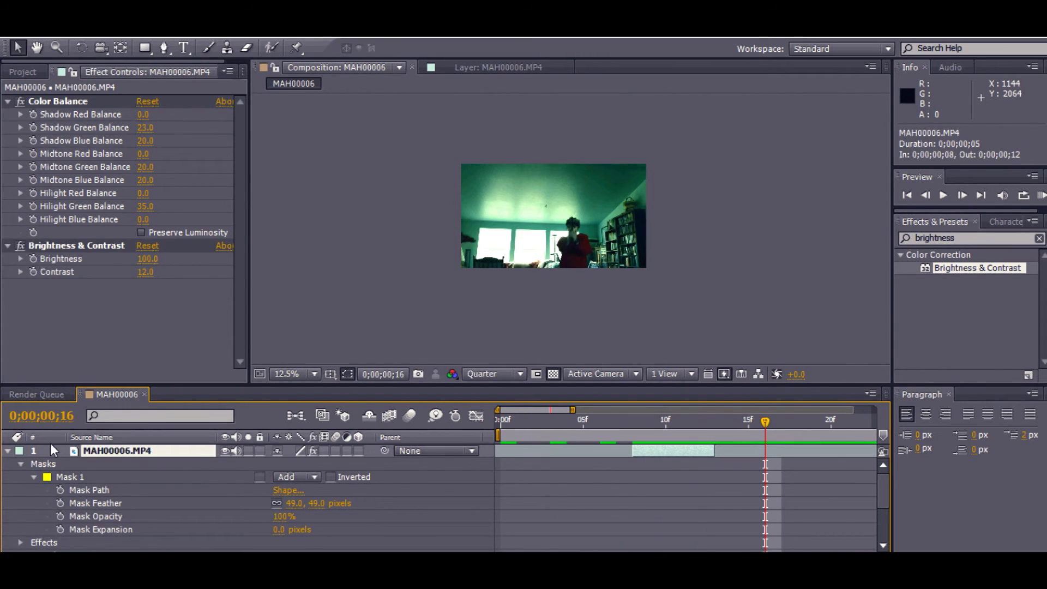
left_click(8, 450)
left_click(104, 463)
left_click(105, 490, "ctrl")
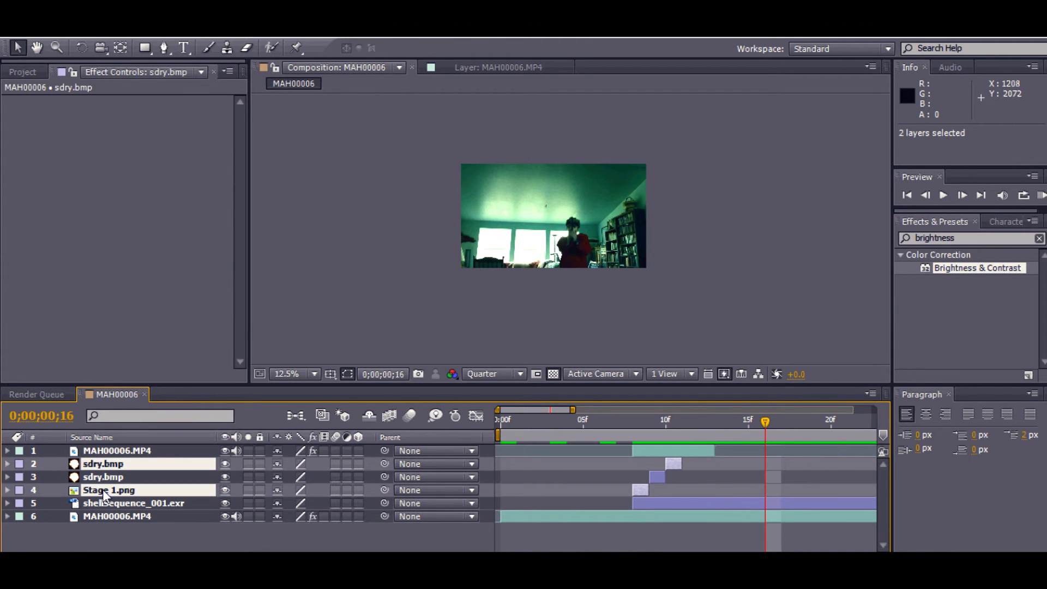
left_click(101, 472, "ctrl")
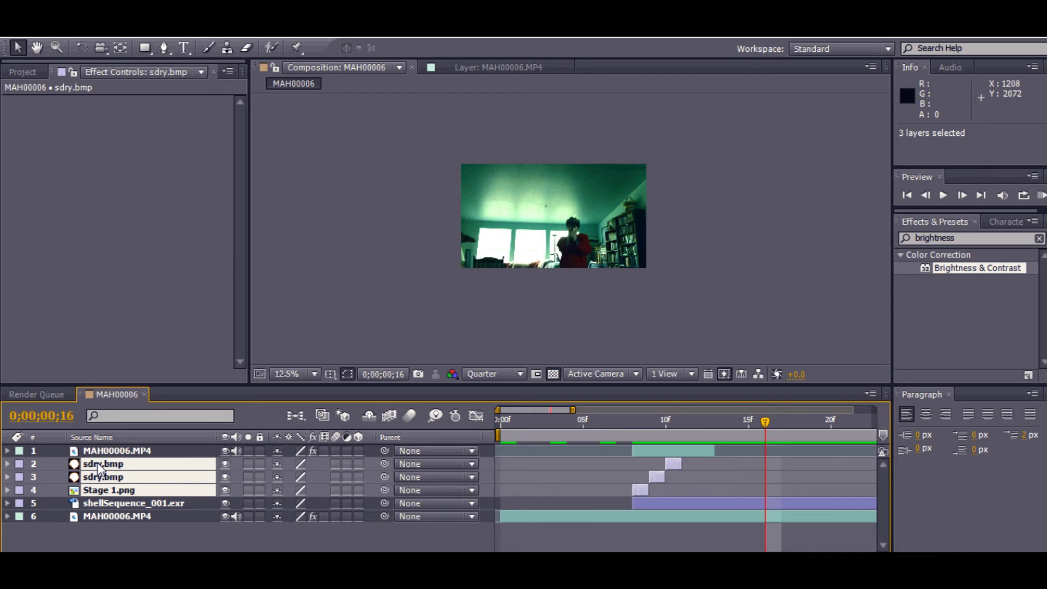
left_click_drag(101, 467, 102, 446)
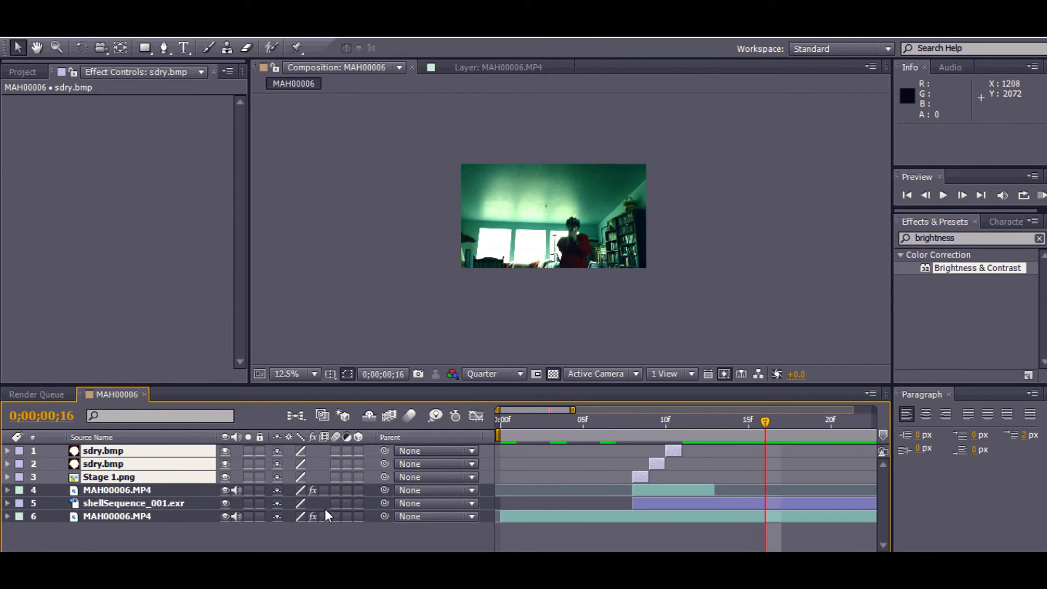
Step: Examine the muzzle flash at frame 0;00;00;08, play the shot, and start a RAM preview of the composition
left_click(628, 423)
key("period")
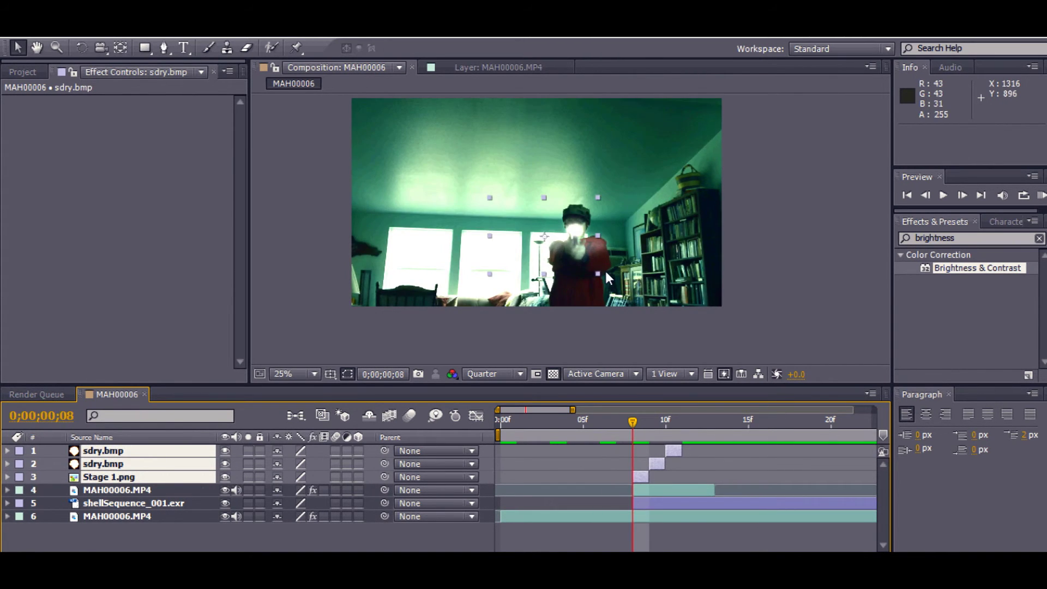
key("h")
key("v")
scroll(585, 203, "up", 4)
scroll(584, 216, "down", 4)
key("space")
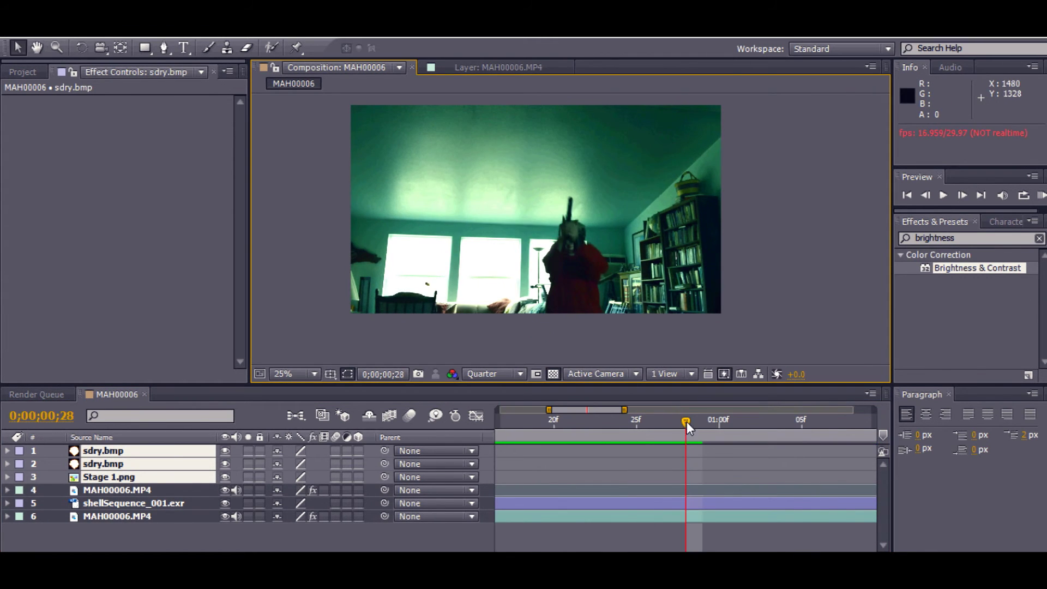
left_click(1041, 195)
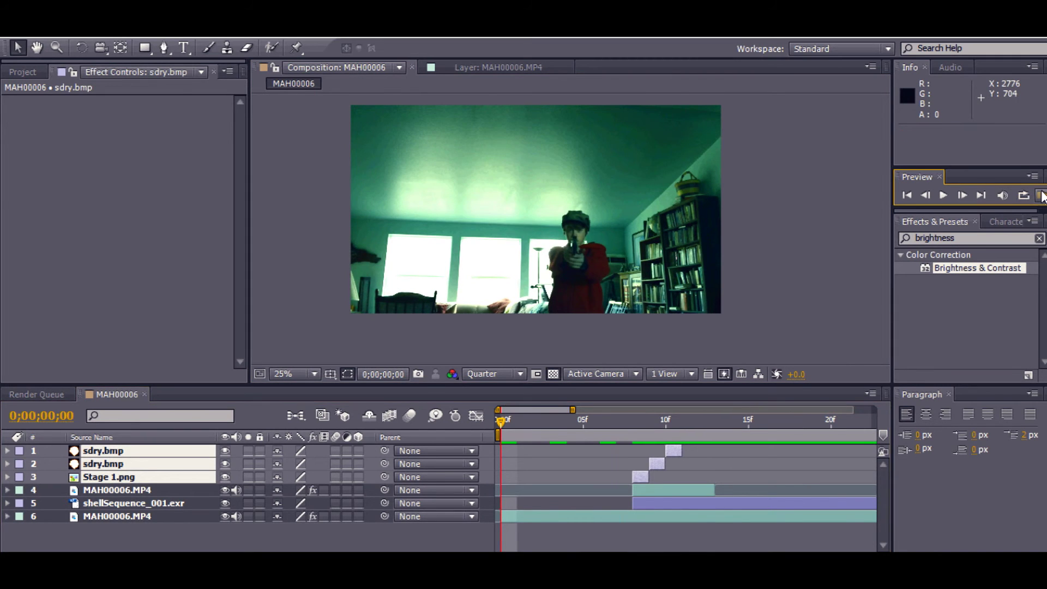